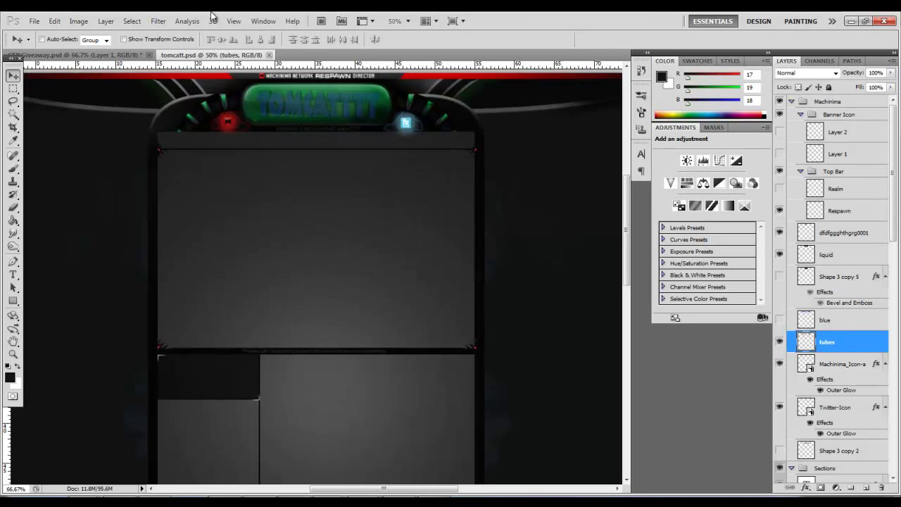
pyautogui.hotkey('ctrl', '+')
# Step: Zoom in on the Twitter icon in tomcatt.psd and shift the tubes graphic slightly right and down beside it
pyautogui.scroll(5, 307, 247)
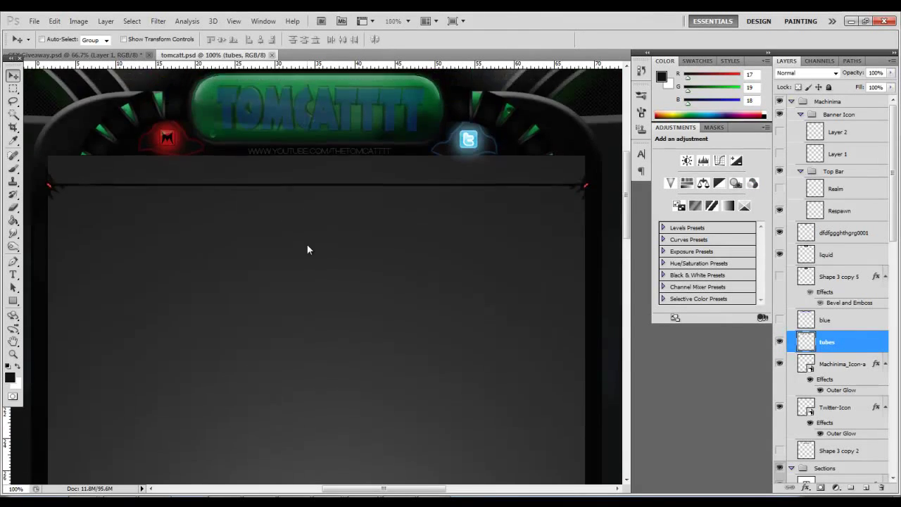
pyautogui.scroll(1, 307, 247)
pyautogui.scroll(1, 307, 246)
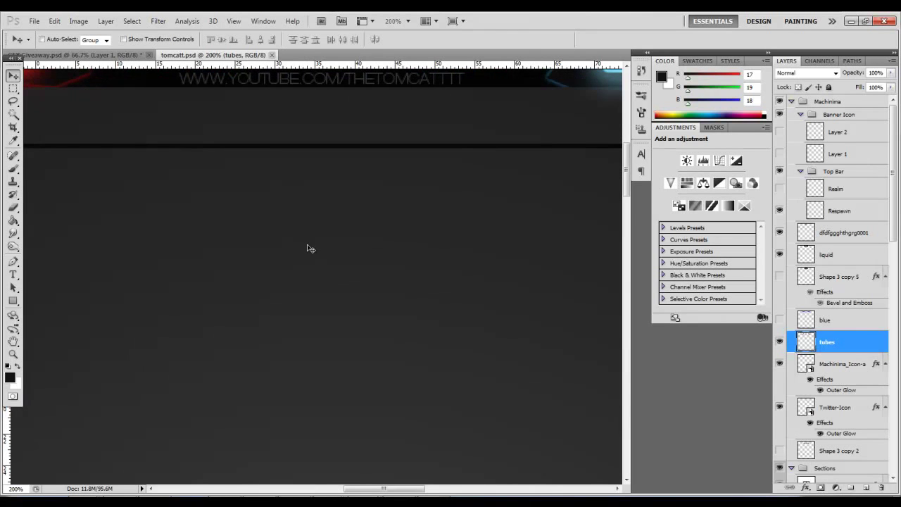
pyautogui.scroll(5, 307, 249)
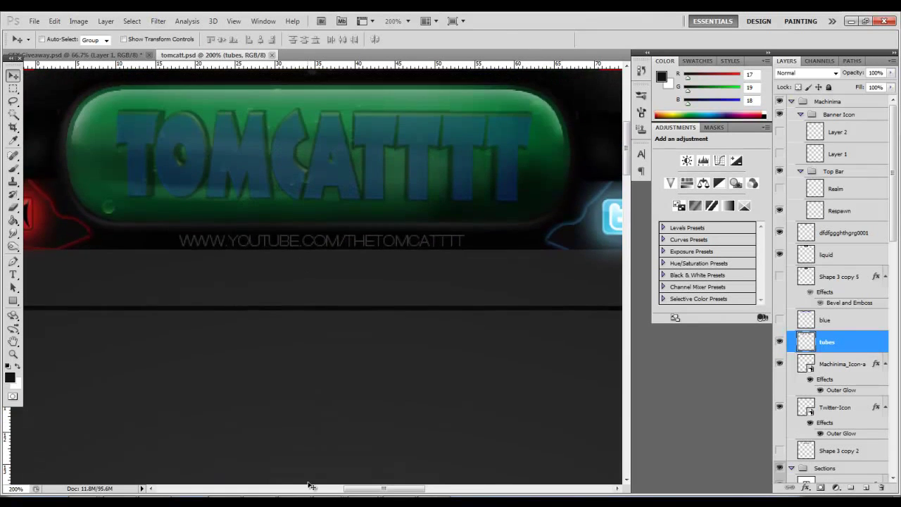
pyautogui.moveTo(368, 485); pyautogui.dragTo(408, 485)
pyautogui.scroll(1, 385, 417)
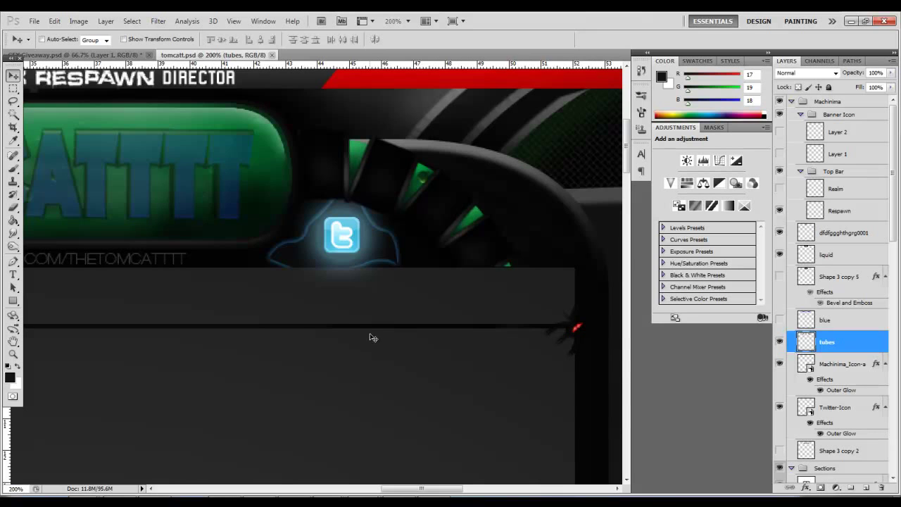
pyautogui.moveTo(456, 231); pyautogui.dragTo(421, 230)
pyautogui.hotkey('ctrl', 'z')
pyautogui.moveTo(431, 489)
pyautogui.mouseDown()
pyautogui.moveTo(392, 488)
pyautogui.moveTo(421, 479)
pyautogui.mouseUp()
pyautogui.moveTo(404, 184); pyautogui.dragTo(458, 195)
pyautogui.moveTo(321, 120); pyautogui.dragTo(329, 103)
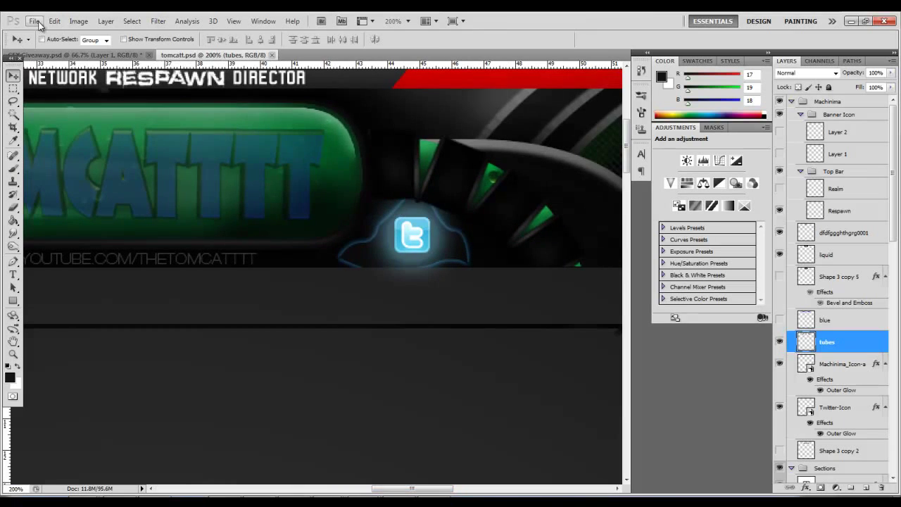
# Step: Create a new white document with width 1000 px and height 1000 px
pyautogui.click(34, 21)
pyautogui.press('Escape')
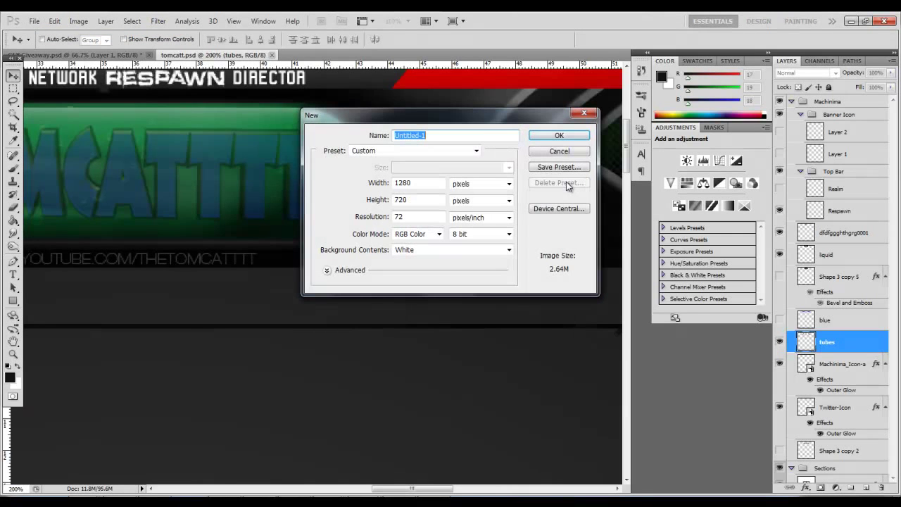
pyautogui.click(426, 183)
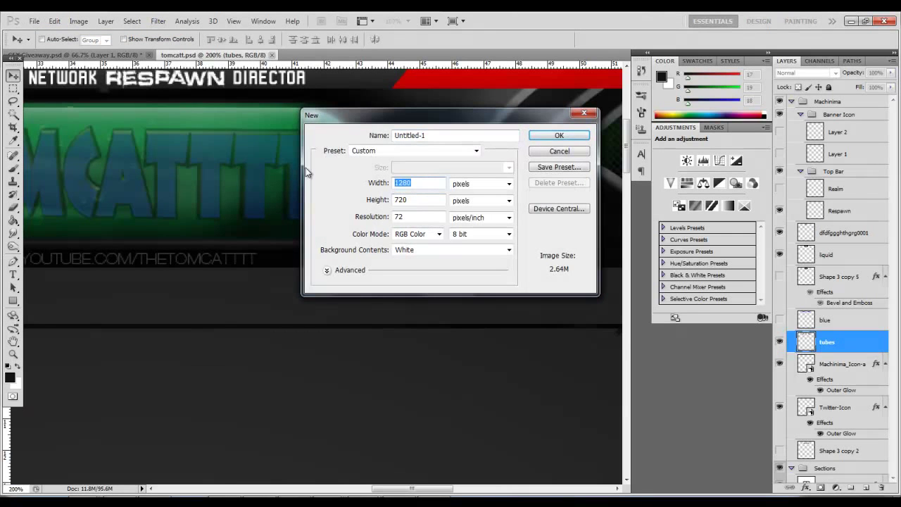
pyautogui.write('1000')
pyautogui.click(412, 200)
pyautogui.write('1000')
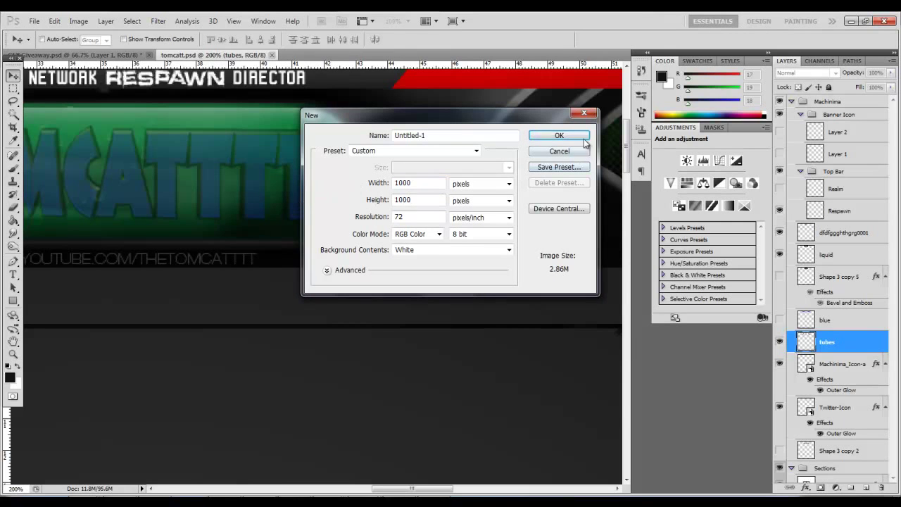
pyautogui.click(578, 136)
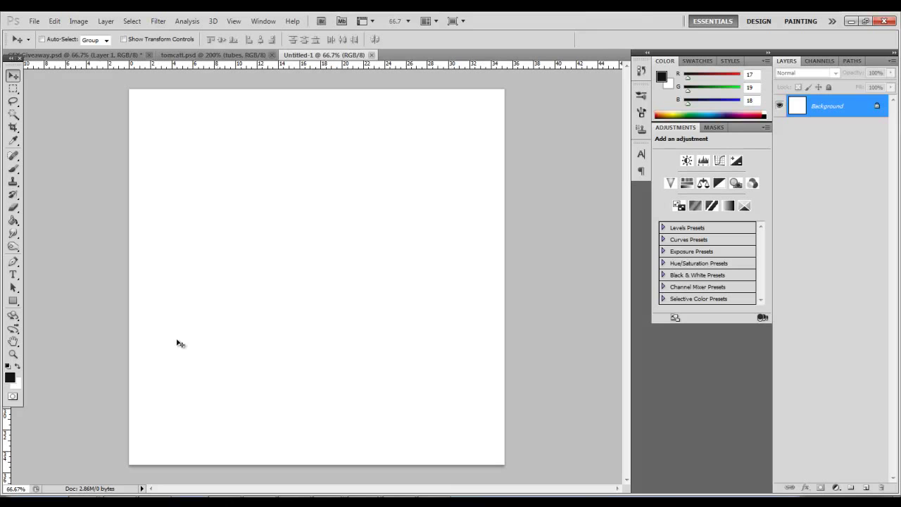
# Step: Choose a dark fill colour and draw a rectangle near the canvas centre
pyautogui.click(12, 262)
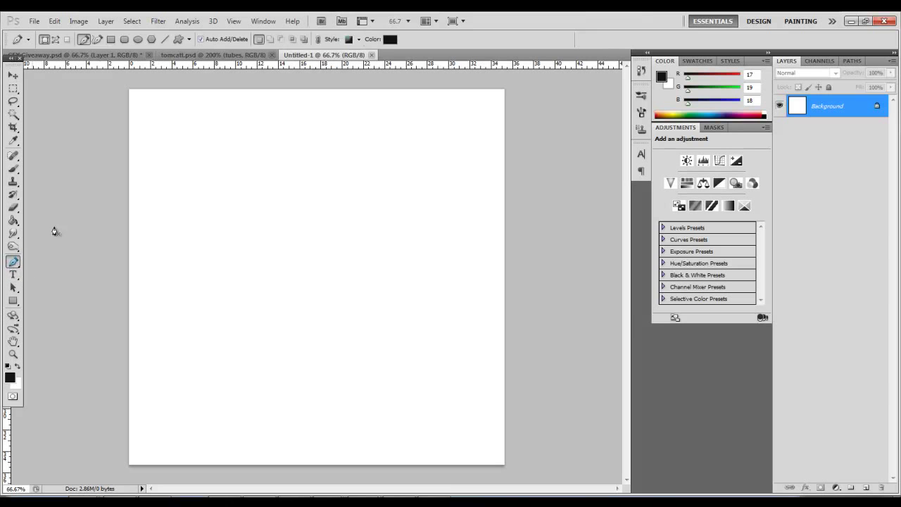
pyautogui.click(390, 39)
pyautogui.click(710, 313)
pyautogui.click(13, 301)
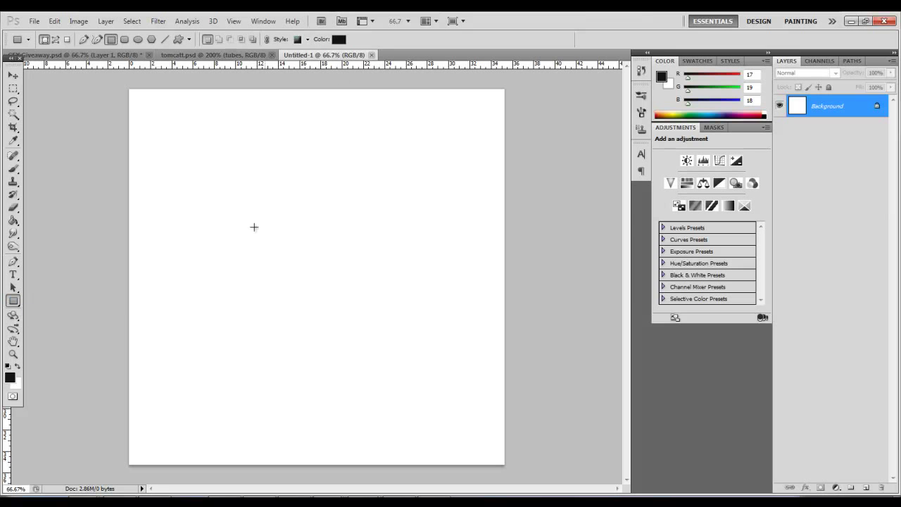
pyautogui.moveTo(247, 230); pyautogui.dragTo(405, 314)
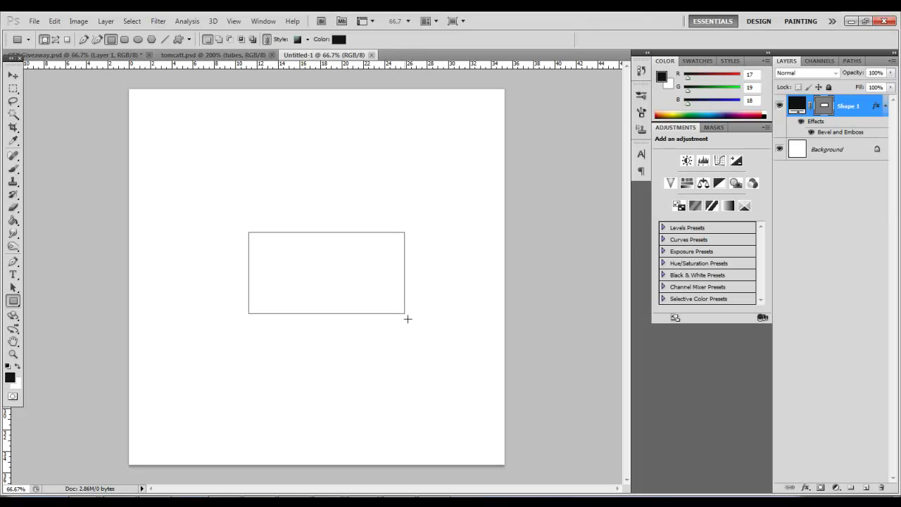
# Step: Switch off the rectangle's Bevel and Emboss layer effect
pyautogui.click(807, 487)
pyautogui.click(819, 420)
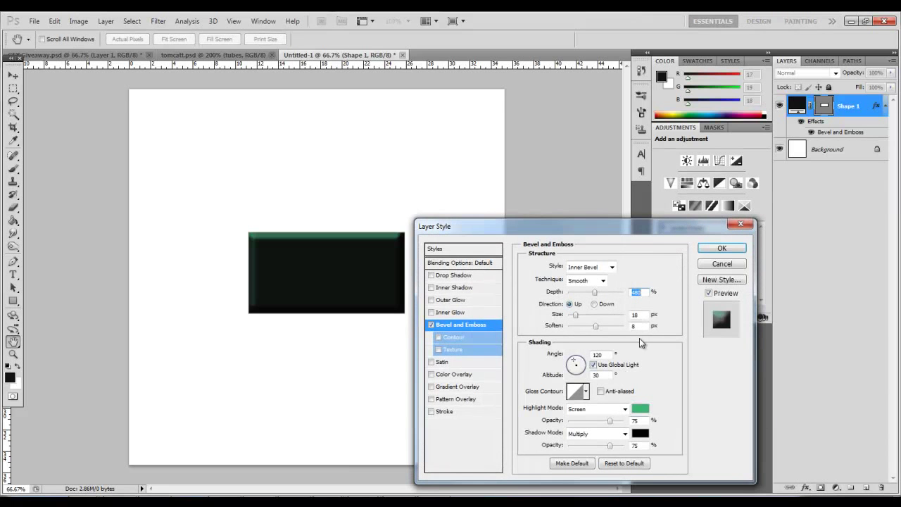
pyautogui.click(447, 325)
pyautogui.click(431, 324)
pyautogui.click(722, 248)
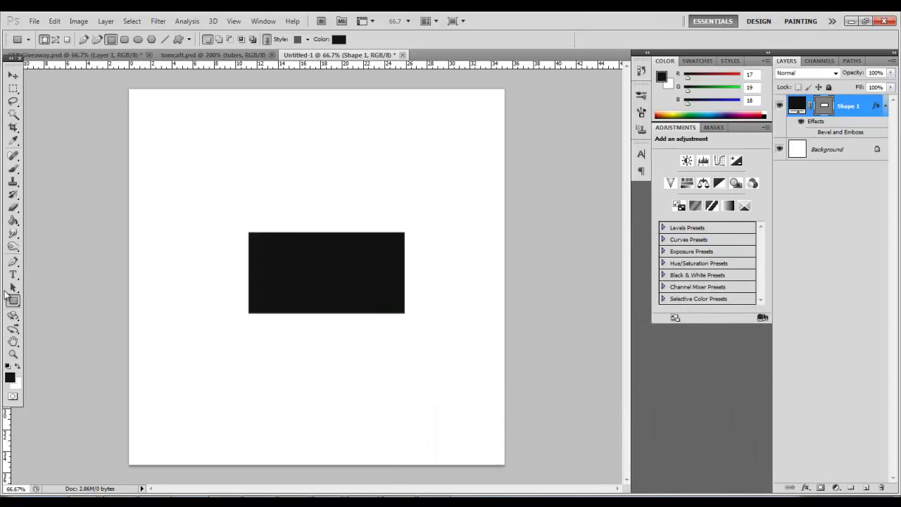
pyautogui.click(12, 261)
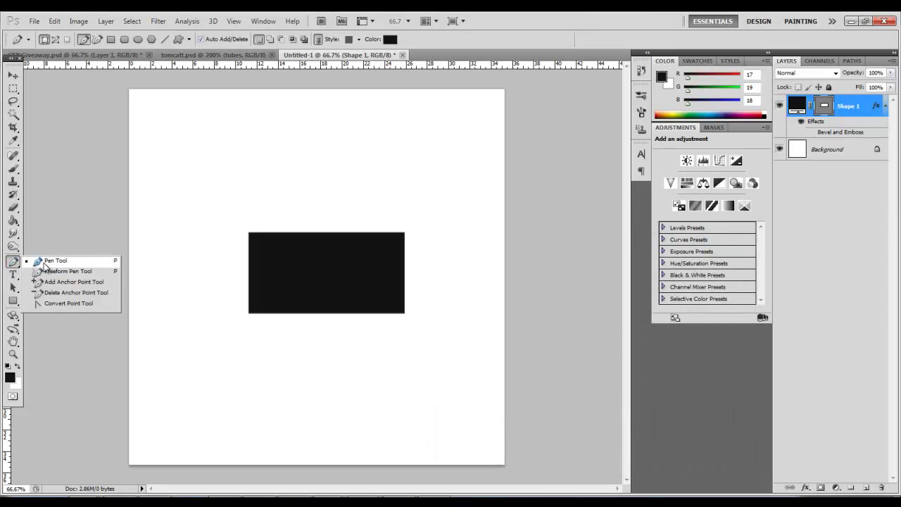
pyautogui.click(52, 260)
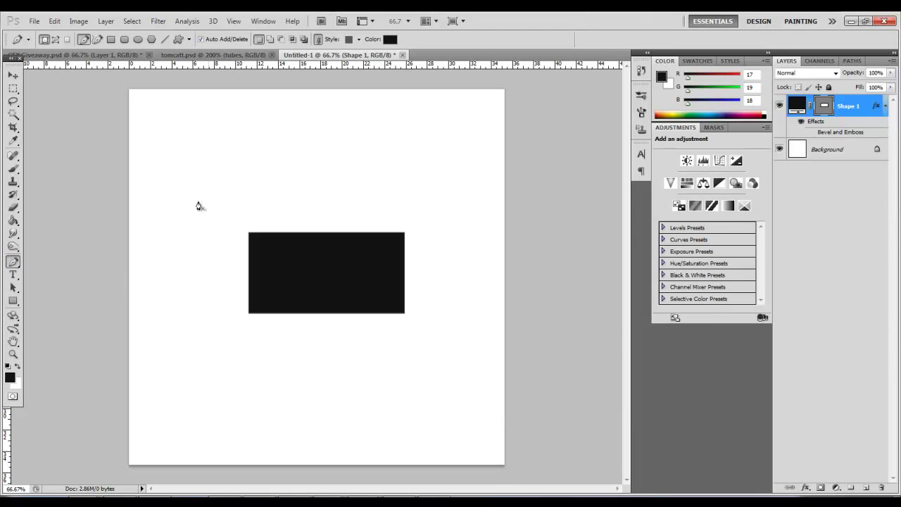
pyautogui.click(443, 135)
pyautogui.moveTo(401, 192); pyautogui.dragTo(338, 202)
pyautogui.click(280, 147)
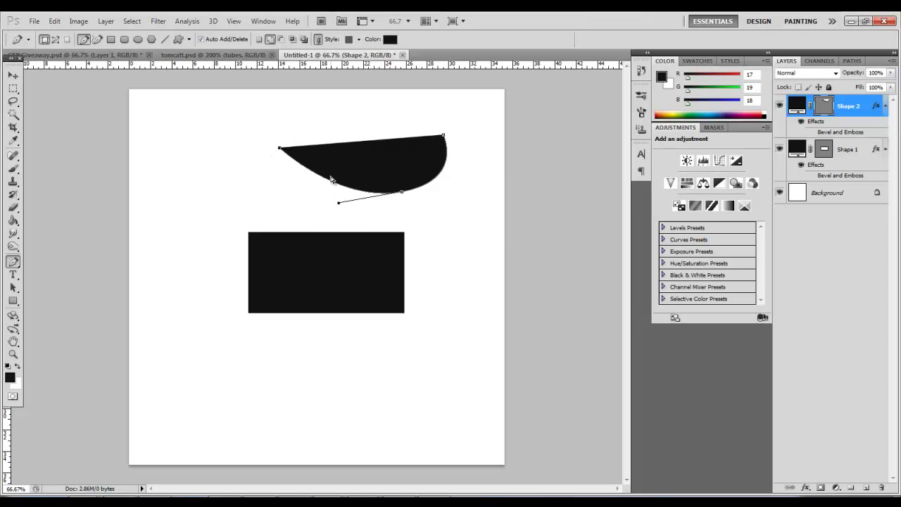
pyautogui.hotkey('ctrl', 'z')
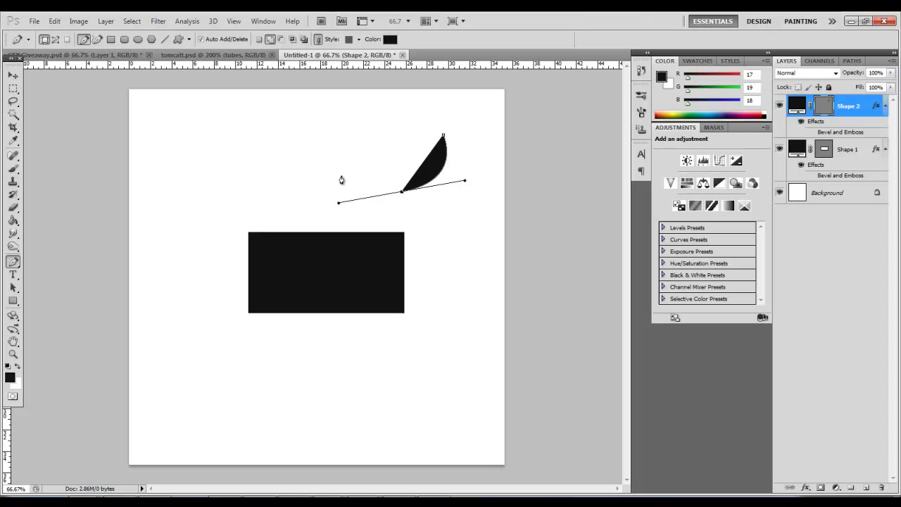
pyautogui.click(284, 156)
pyautogui.hotkey('ctrl', 'z')
pyautogui.keyDown('alt'); pyautogui.click(402, 193); pyautogui.keyUp('alt')
pyautogui.click(331, 191)
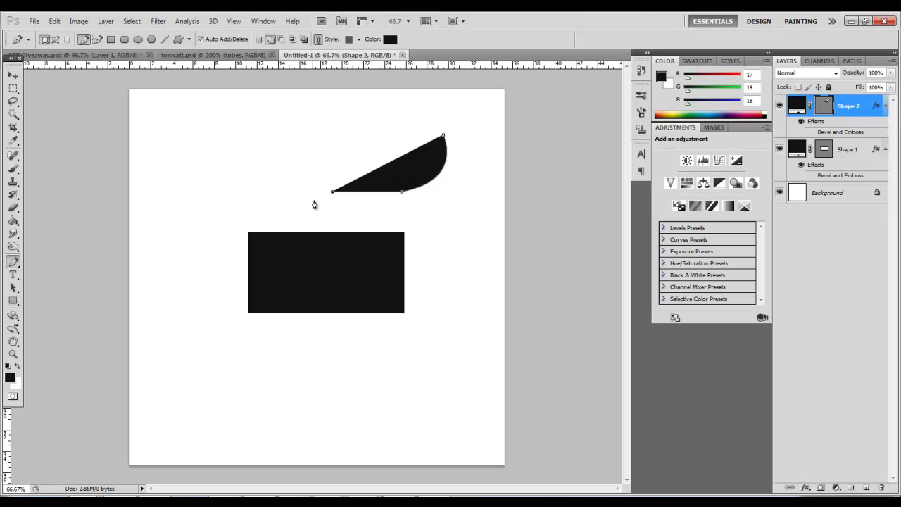
pyautogui.hotkey('ctrl', 'alt', 'z')
pyautogui.hotkey('ctrl', 'alt', 'z')
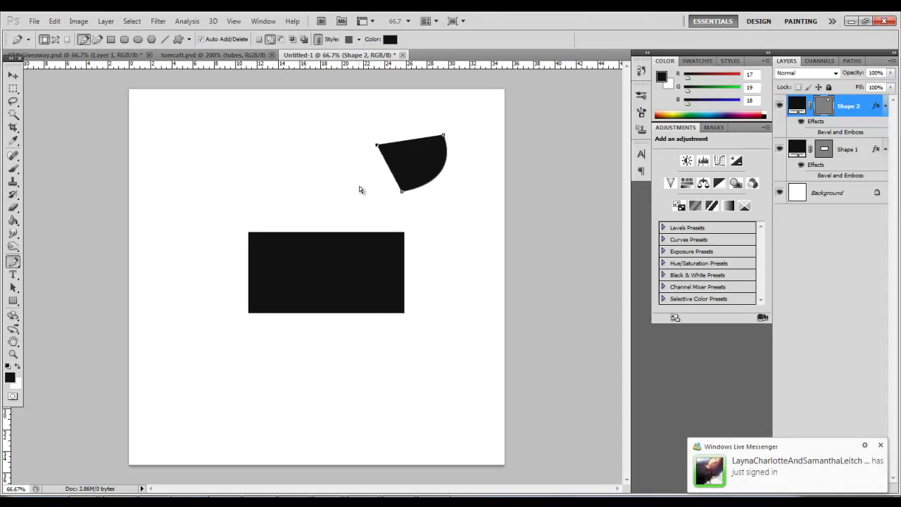
pyautogui.hotkey('ctrl', 'shift', 'z')
pyautogui.hotkey('ctrl', 'alt', 'z')
pyautogui.hotkey('ctrl', 'alt', 'z')
pyautogui.hotkey('ctrl', 'alt', 'z')
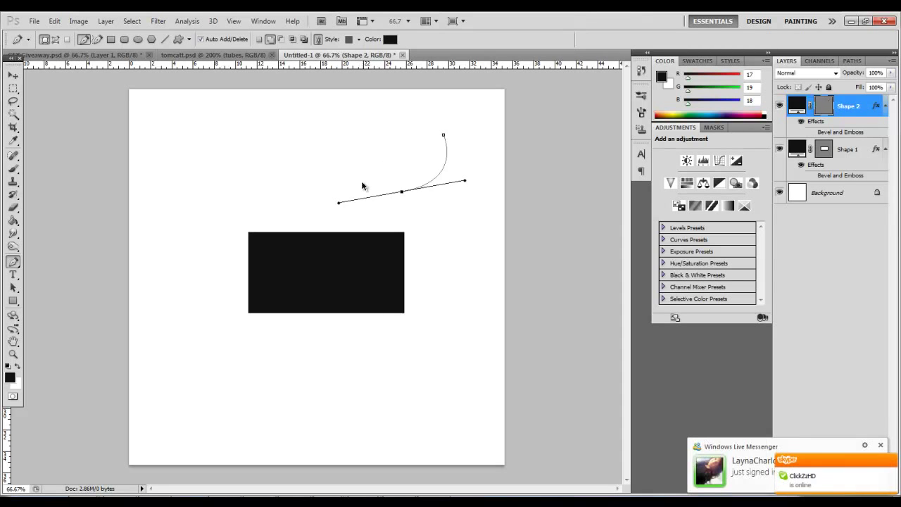
pyautogui.hotkey('ctrl', 'alt', 'z')
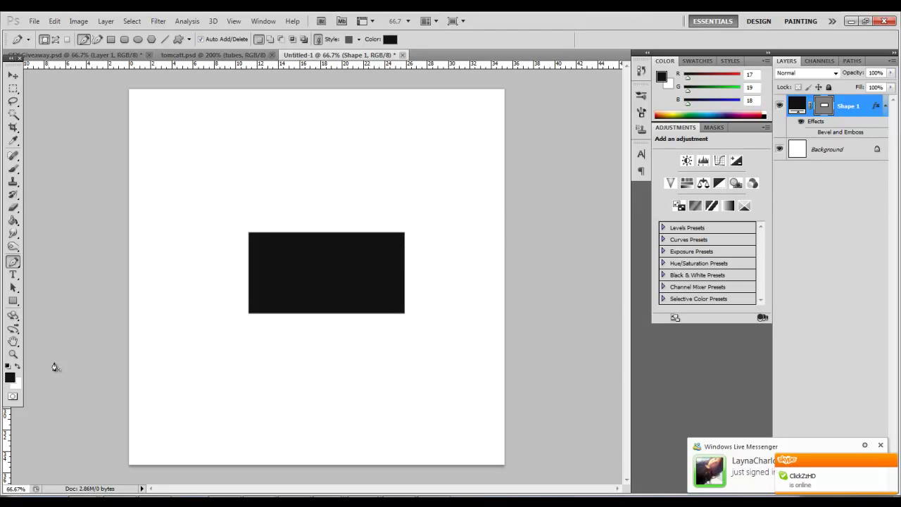
# Step: Pen-draw a closed dark tab with a curved right end along the rectangle's top edge
pyautogui.click(414, 217)
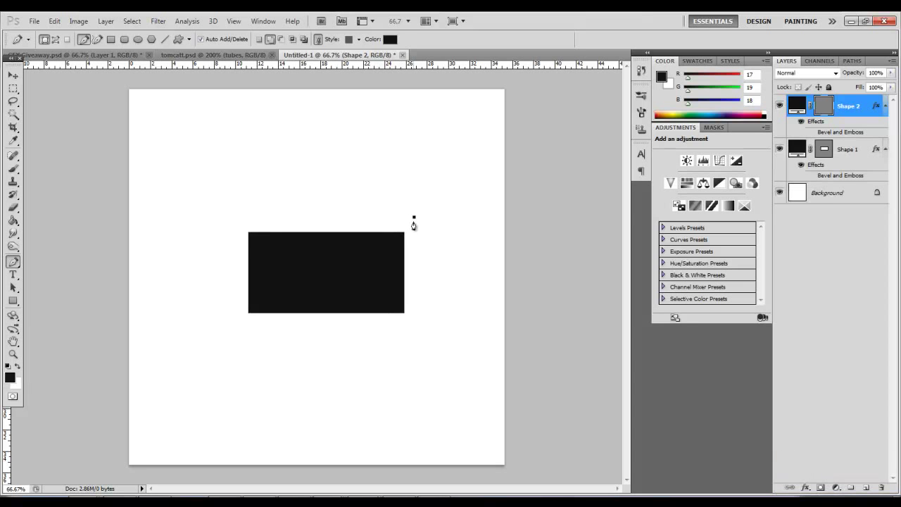
pyautogui.hotkey('ctrl', 'z')
pyautogui.click(413, 222)
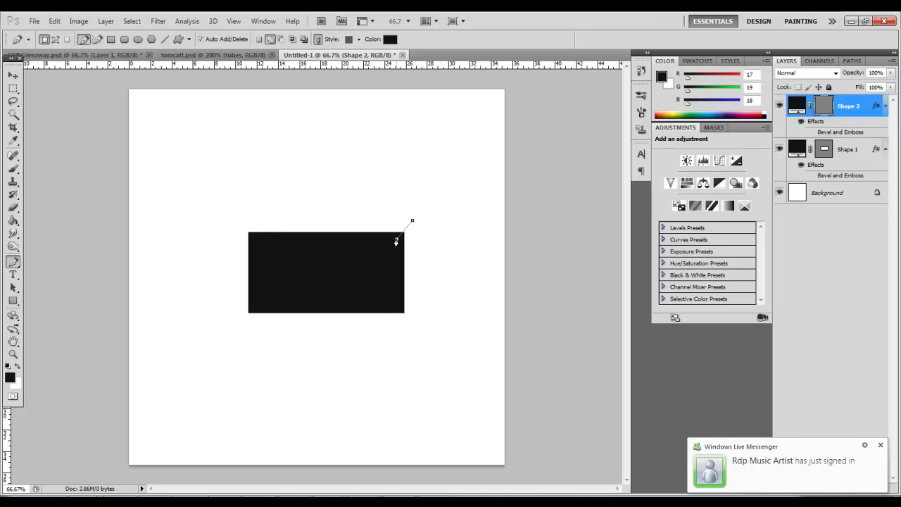
pyautogui.moveTo(397, 239); pyautogui.dragTo(383, 243)
pyautogui.click(297, 239)
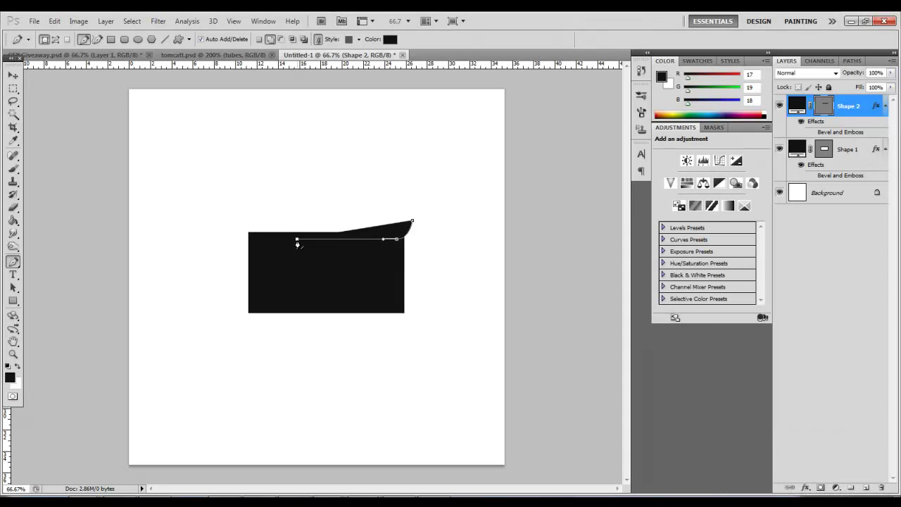
pyautogui.hotkey('ctrl', 'z')
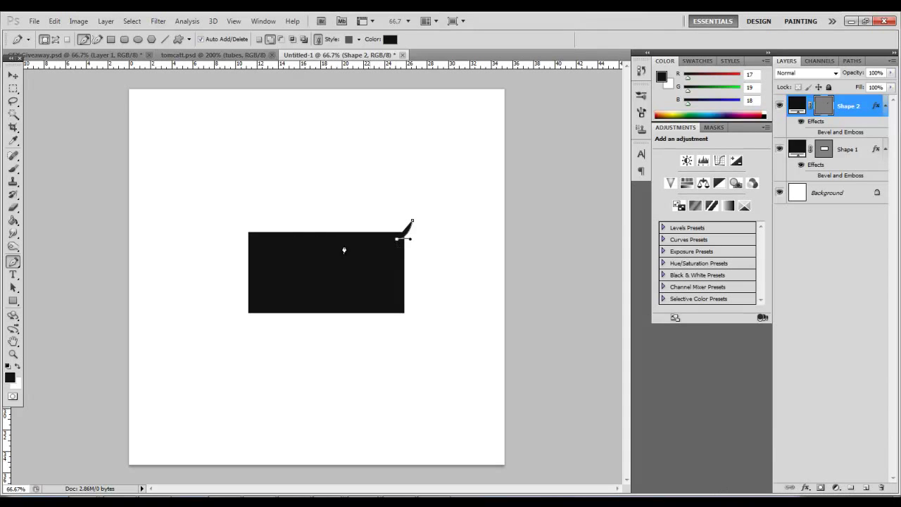
pyautogui.click(312, 239)
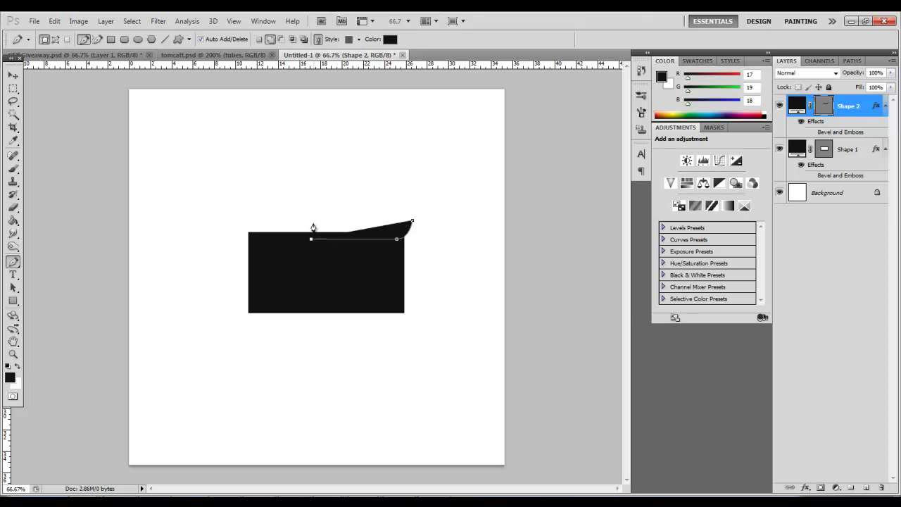
pyautogui.click(312, 222)
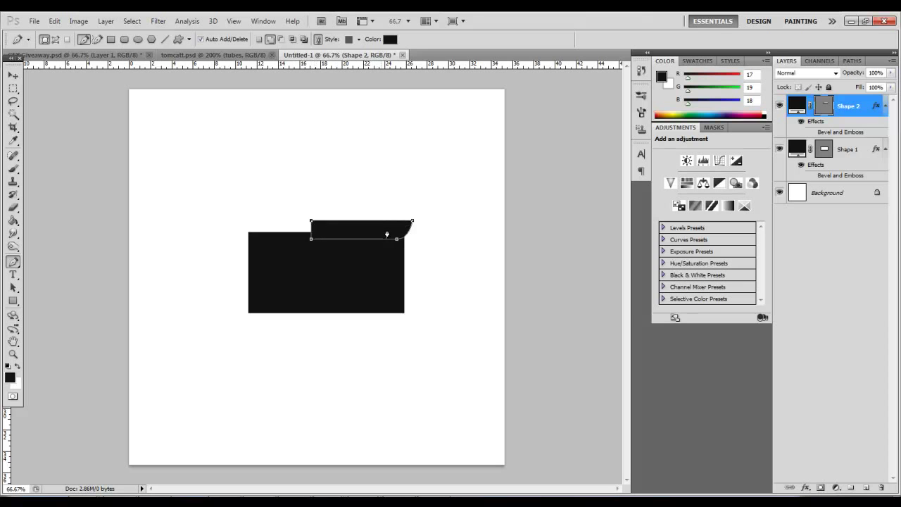
pyautogui.click(413, 223)
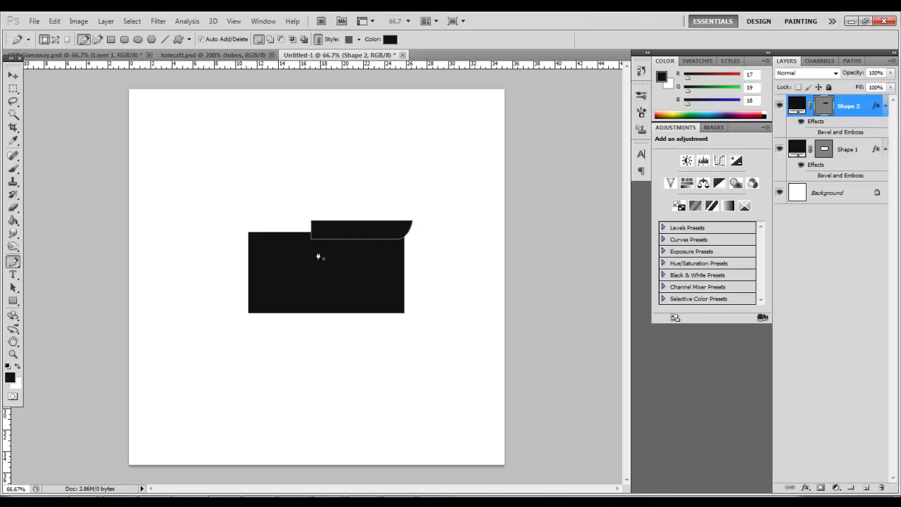
pyautogui.moveTo(437, 65); pyautogui.dragTo(454, 220)
pyautogui.hotkey('ctrl', ';')
# Step: Duplicate the tab layer and flip the copy horizontally
pyautogui.click(15, 77)
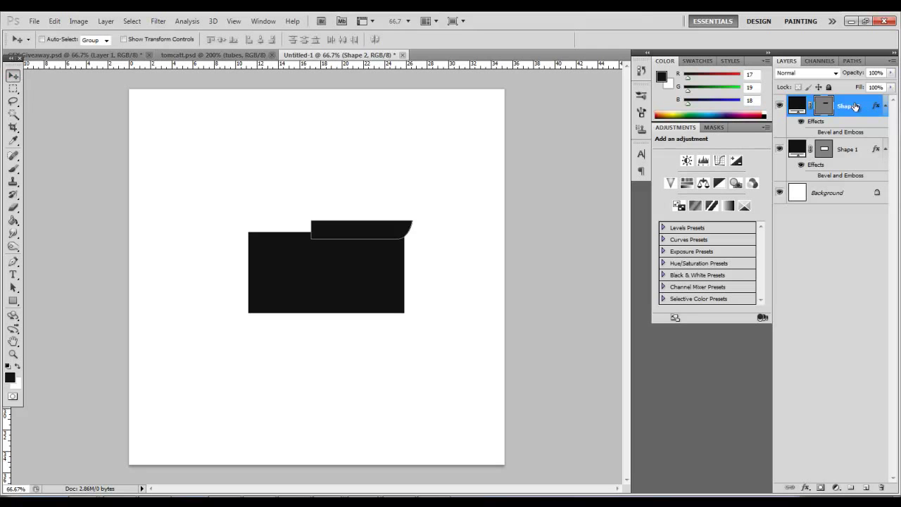
pyautogui.hotkey('ctrl', 'j')
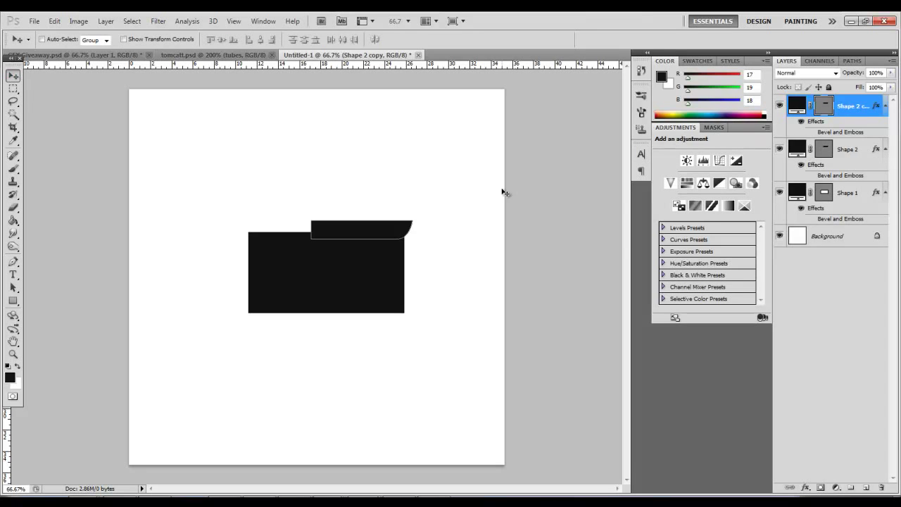
pyautogui.click(54, 21)
pyautogui.moveTo(169, 240)
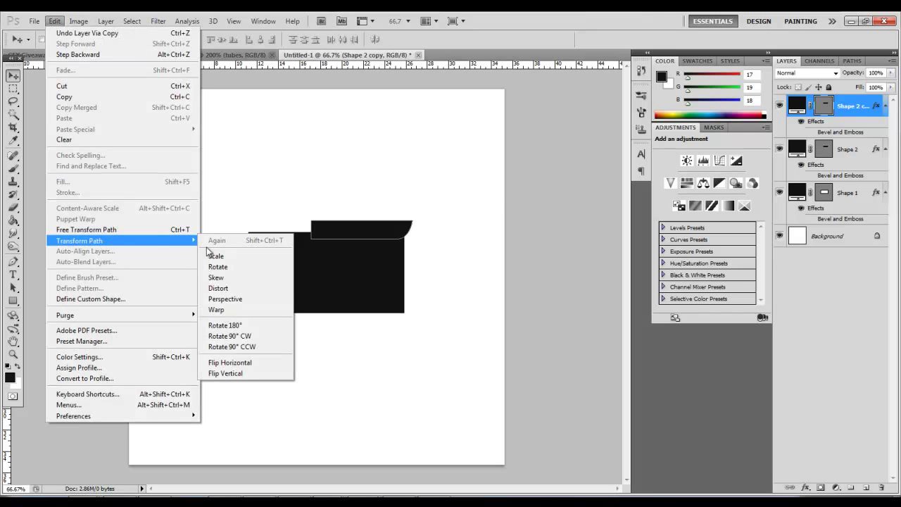
pyautogui.click(245, 363)
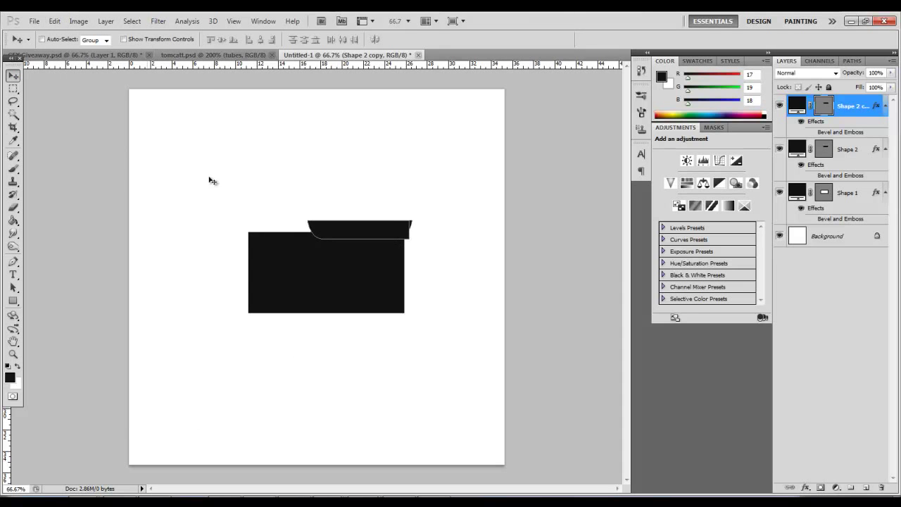
# Step: Move the flipped tab past the rectangle's left edge, nudging it up and right to align
pyautogui.moveTo(359, 230); pyautogui.dragTo(277, 231)
pyautogui.press('Up')
pyautogui.press('Up')
pyautogui.press('Up')
pyautogui.press('Up')
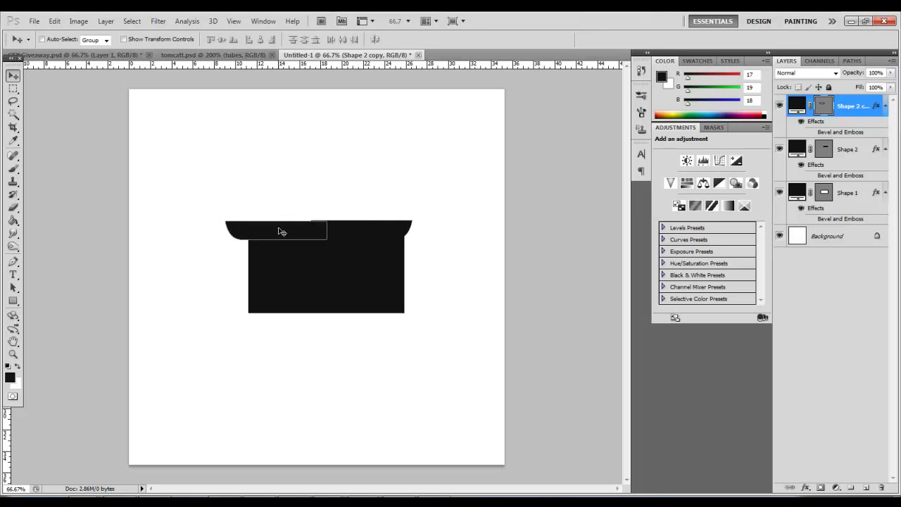
pyautogui.press('Up')
pyautogui.press('Right')
pyautogui.press('Right')
pyautogui.press('Right')
pyautogui.press('Right')
pyautogui.press('Right')
pyautogui.press('Right')
pyautogui.press('Right')
pyautogui.press('Right')
pyautogui.press('Right')
pyautogui.press('Right')
pyautogui.press('Right')
pyautogui.press('Right')
pyautogui.press('Right')
pyautogui.press('Right')
pyautogui.press('Right')
pyautogui.press('Right')
pyautogui.press('Right')
pyautogui.press('Right')
pyautogui.press('Right')
pyautogui.press('Right')
pyautogui.press('Right')
pyautogui.press('Right')
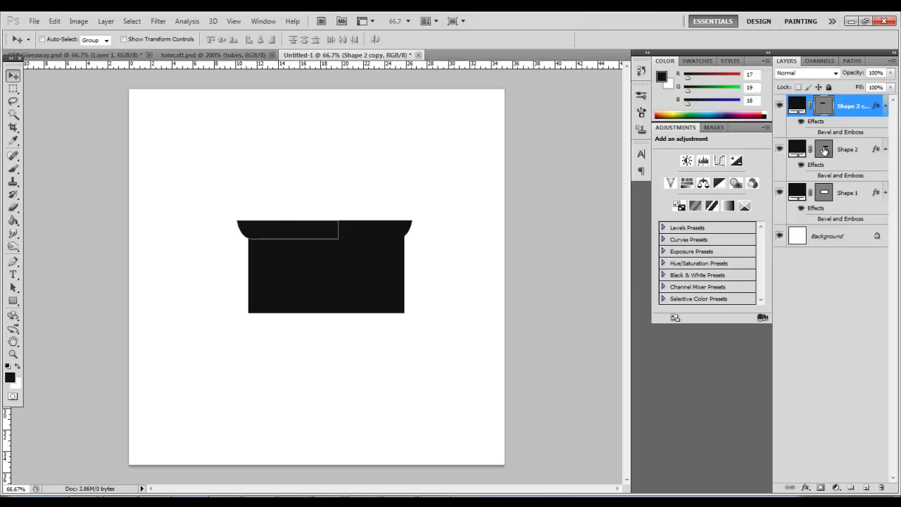
# Step: Fill the Shape 2 tab with dark grey 444545
pyautogui.click(861, 148)
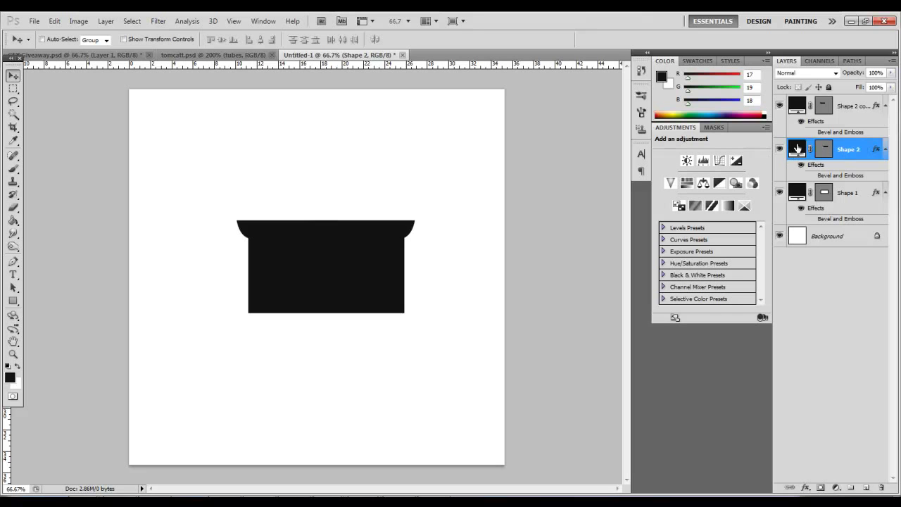
pyautogui.doubleClick(798, 148)
pyautogui.click(475, 429)
pyautogui.click(463, 432)
pyautogui.moveTo(463, 432); pyautogui.dragTo(464, 421)
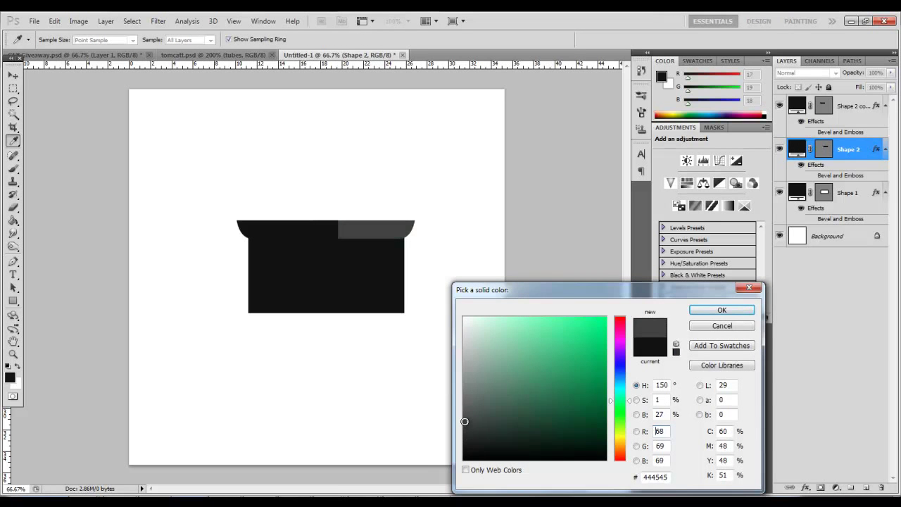
pyautogui.click(717, 311)
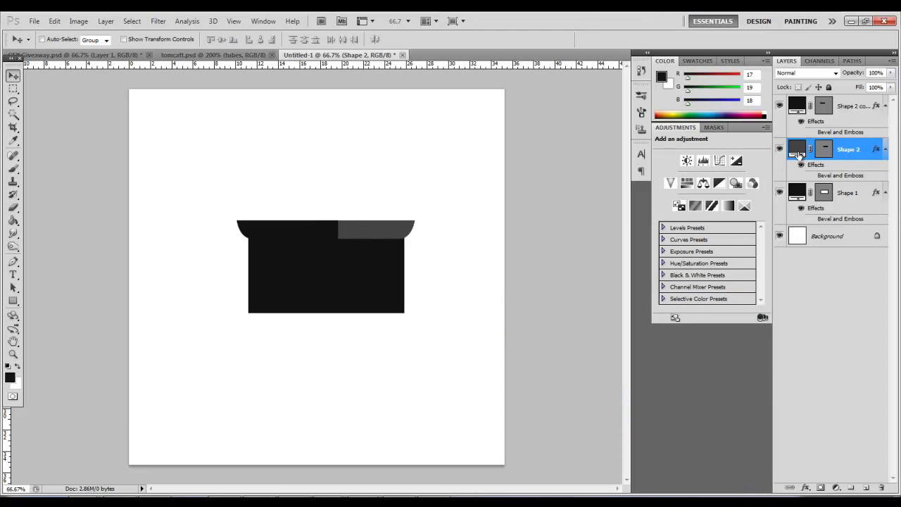
# Step: Give Shape 2 copy the same grey by sampling it from the other tab
pyautogui.doubleClick(795, 107)
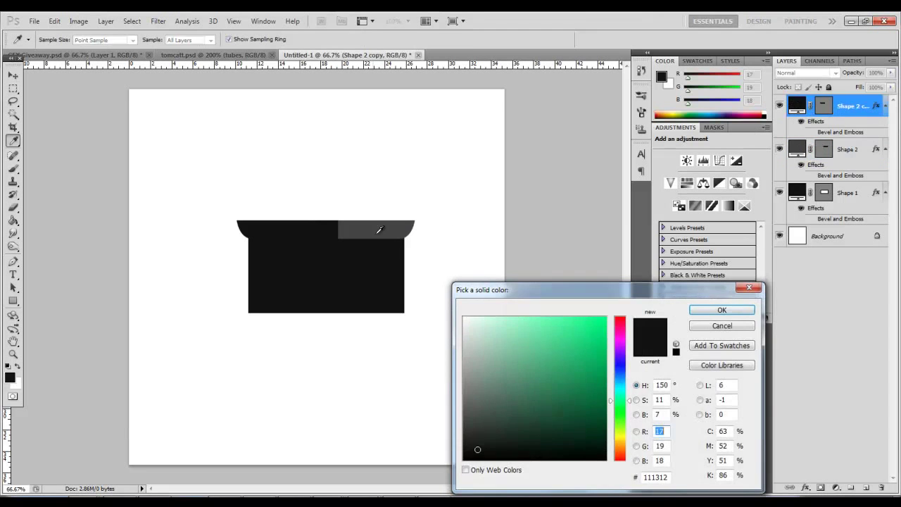
pyautogui.click(387, 226)
pyautogui.click(727, 312)
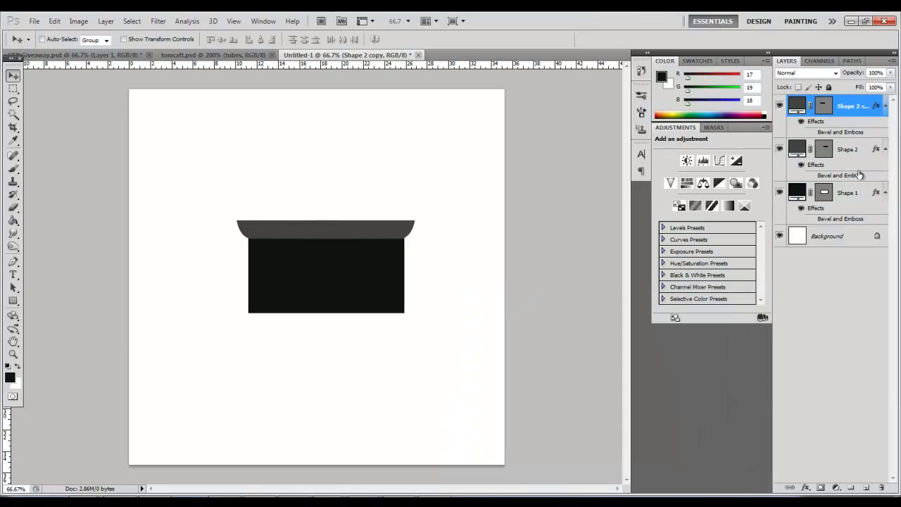
pyautogui.moveTo(838, 201); pyautogui.dragTo(847, 224)
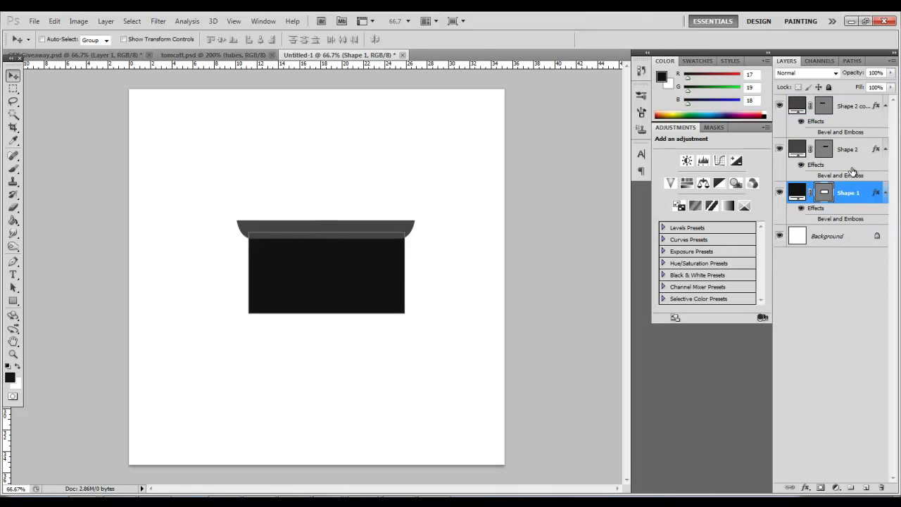
# Step: Merge the two grey tab layers into a single band
pyautogui.click(859, 116)
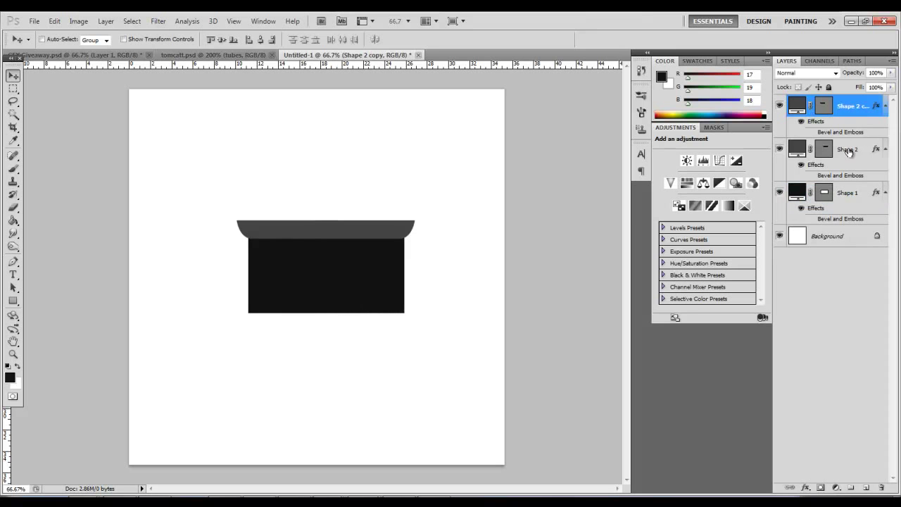
pyautogui.keyDown('shift'); pyautogui.click(849, 151); pyautogui.keyUp('shift')
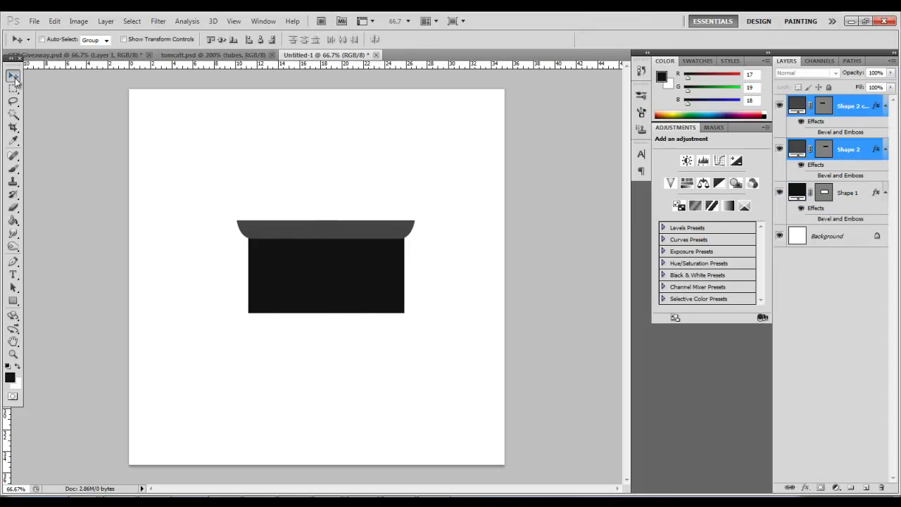
pyautogui.press('Up')
pyautogui.press('Up')
pyautogui.press('Up')
pyautogui.press('Up')
pyautogui.press('Up')
pyautogui.press('Up')
pyautogui.press('Up')
pyautogui.press('Up')
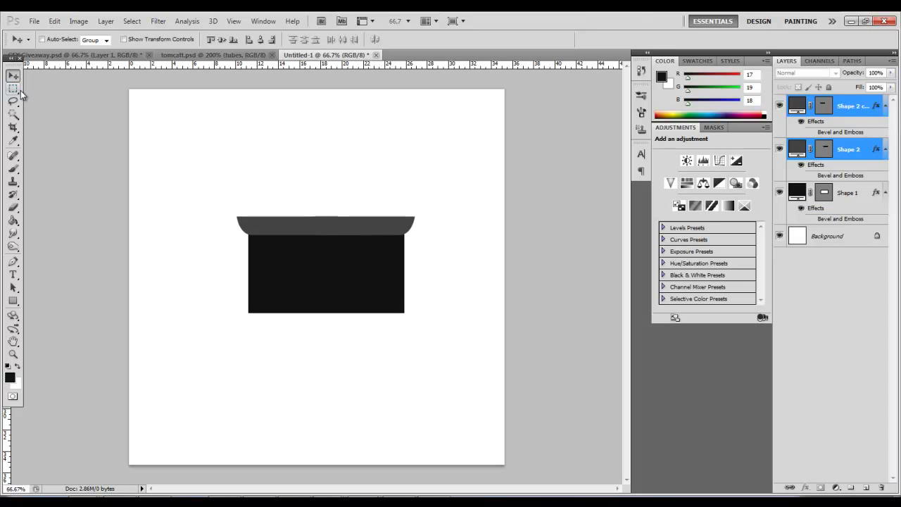
pyautogui.press('Down')
pyautogui.rightClick(855, 154)
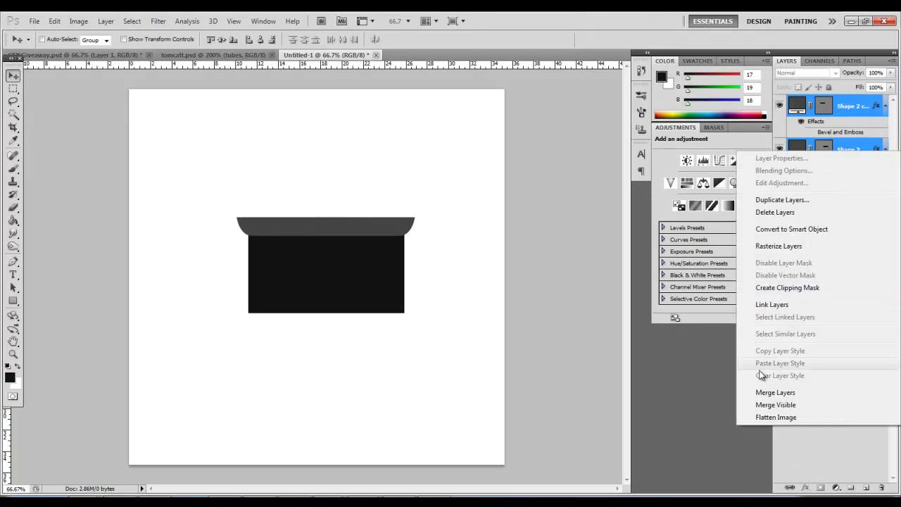
pyautogui.click(769, 377)
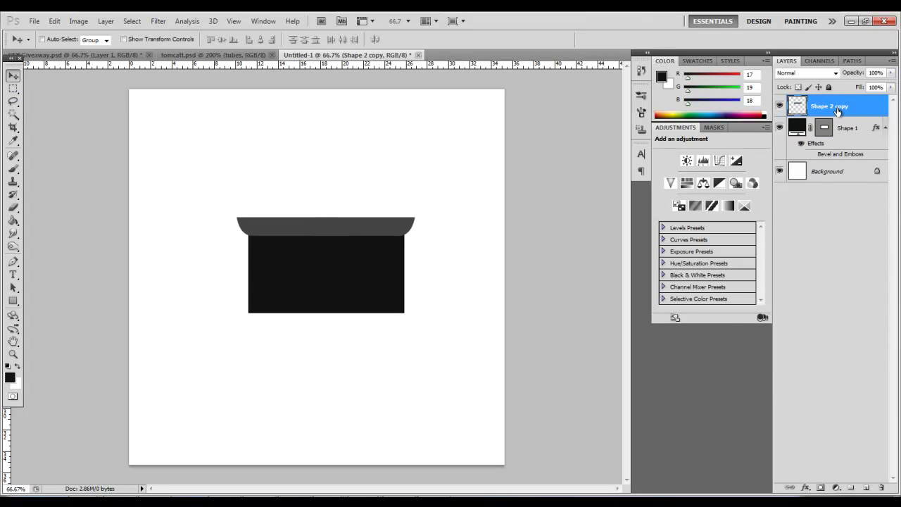
# Step: Duplicate the band, flip it vertically and fit it against the rectangle's bottom edge
pyautogui.hotkey('ctrl', 'j')
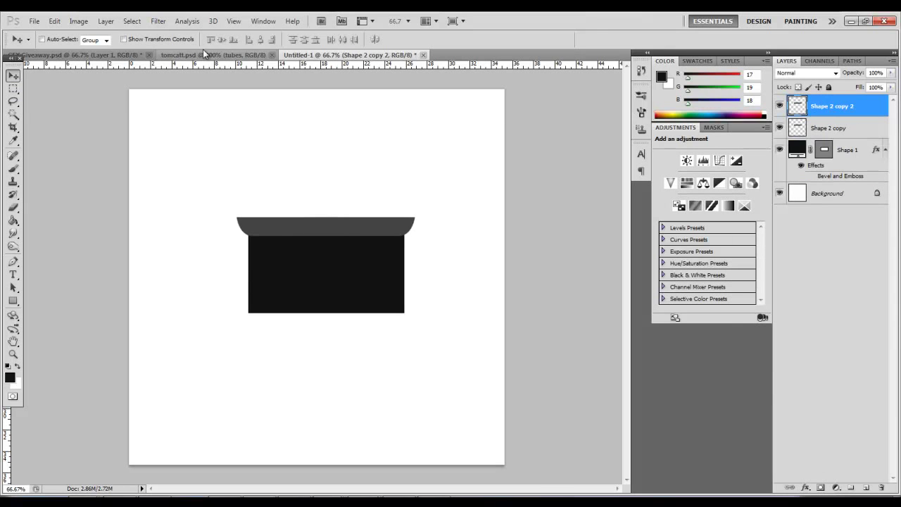
pyautogui.click(54, 20)
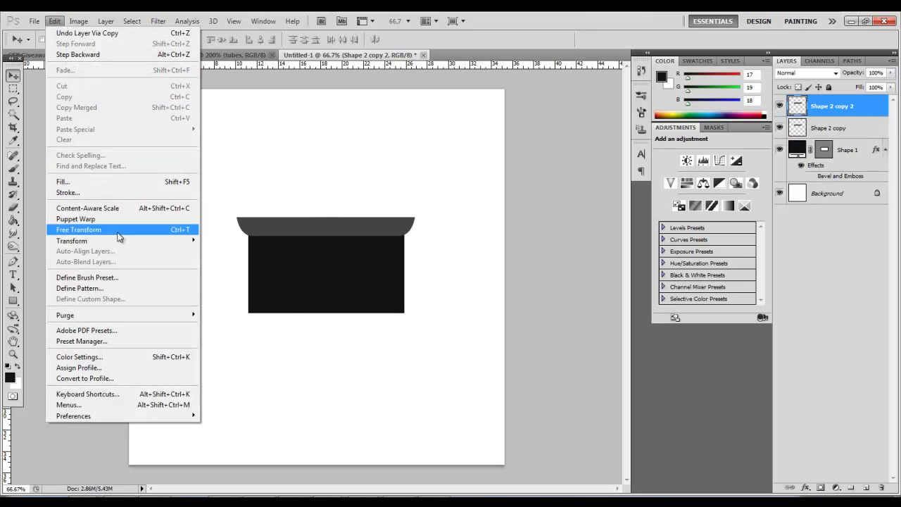
pyautogui.moveTo(151, 243)
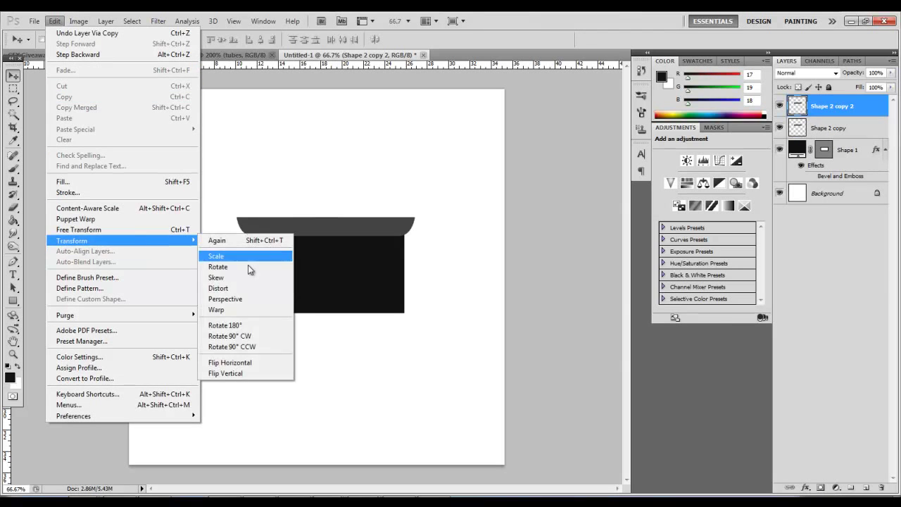
pyautogui.click(255, 374)
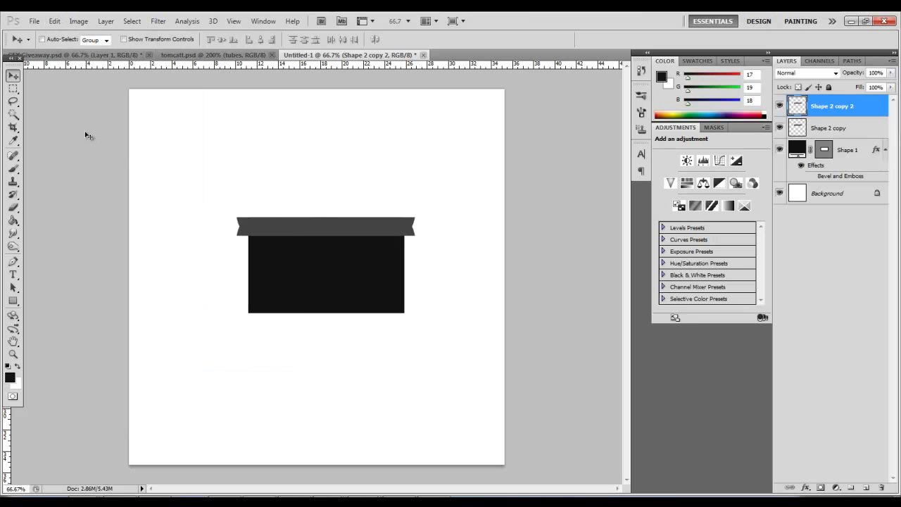
pyautogui.moveTo(276, 232); pyautogui.dragTo(299, 331)
pyautogui.press('Up')
pyautogui.press('Up')
pyautogui.press('Up')
pyautogui.press('Up')
pyautogui.press('Up')
pyautogui.press('Up')
pyautogui.press('Up')
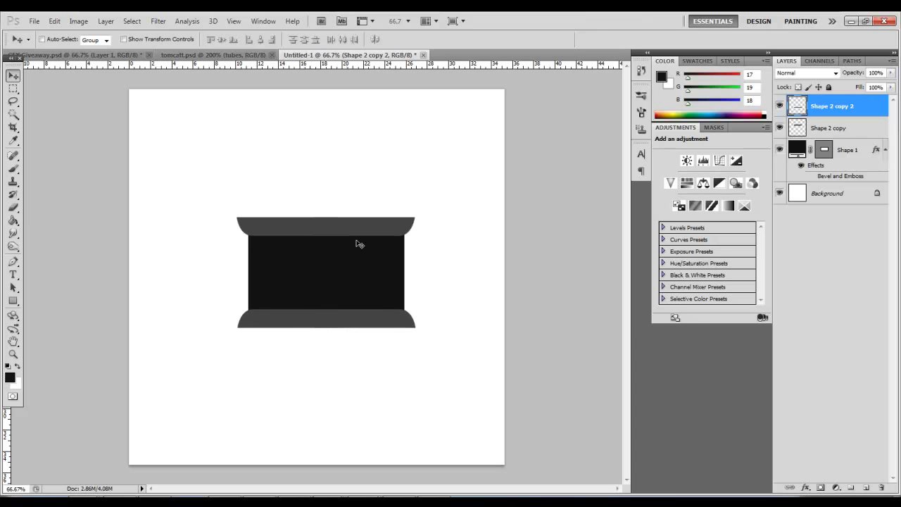
# Step: Rasterize the Shape 1 rectangle layer, flattening its layer effects
pyautogui.rightClick(847, 152)
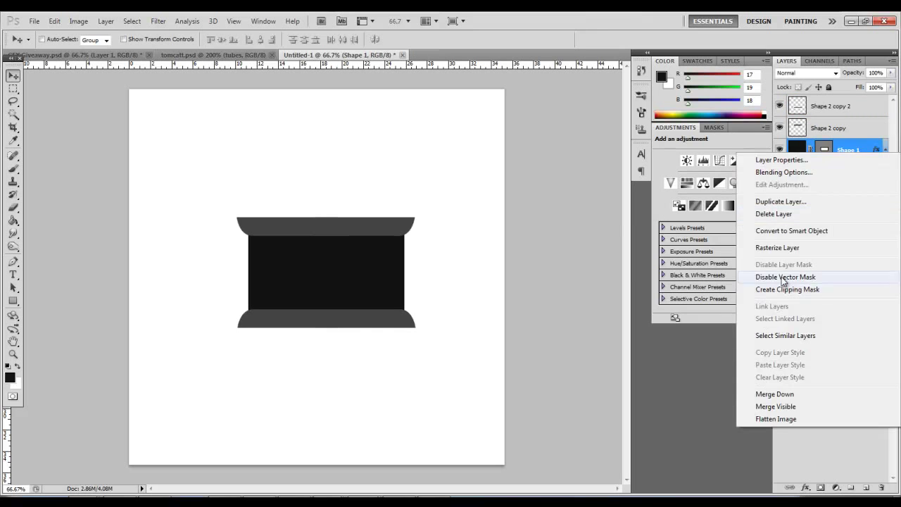
pyautogui.click(781, 248)
pyautogui.rightClick(838, 153)
pyautogui.click(805, 229)
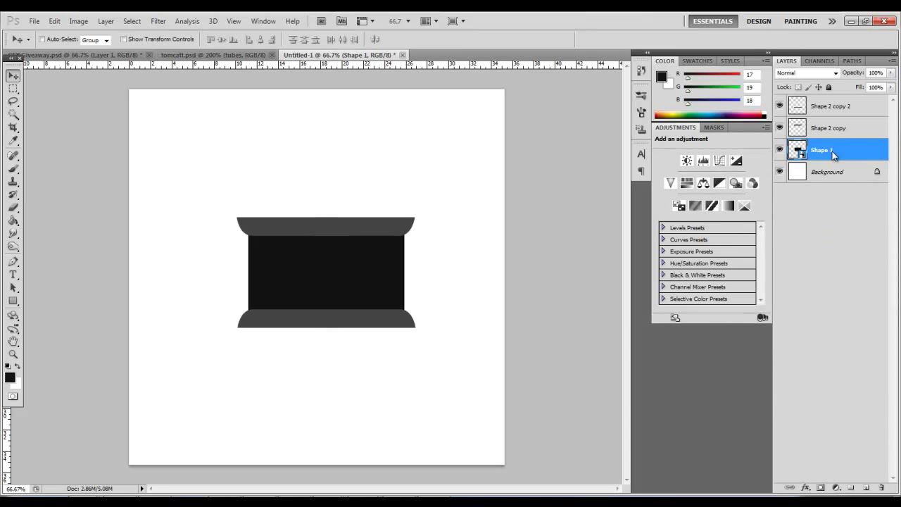
pyautogui.rightClick(836, 152)
pyautogui.click(777, 282)
# Step: Nudge the top grey band (Shape 2 copy) up slightly
pyautogui.click(819, 110)
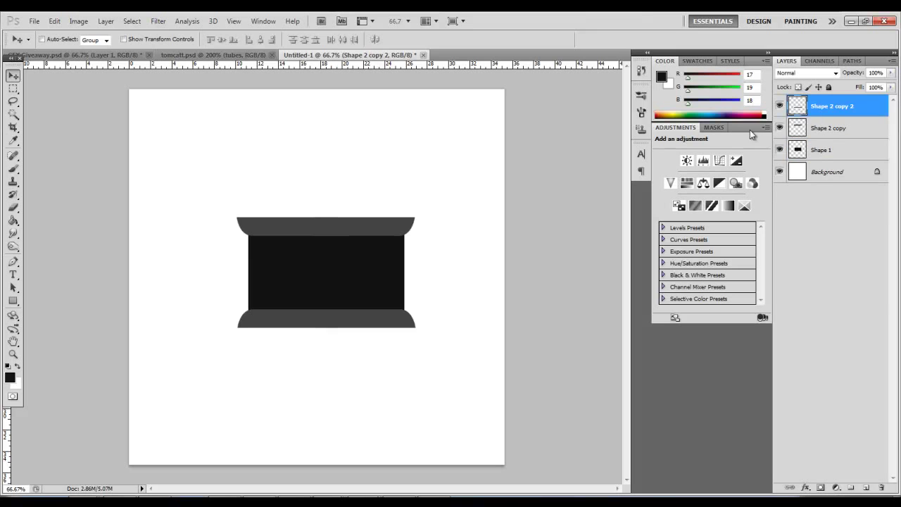
pyautogui.click(825, 129)
pyautogui.press('Up')
pyautogui.press('Up')
pyautogui.press('Up')
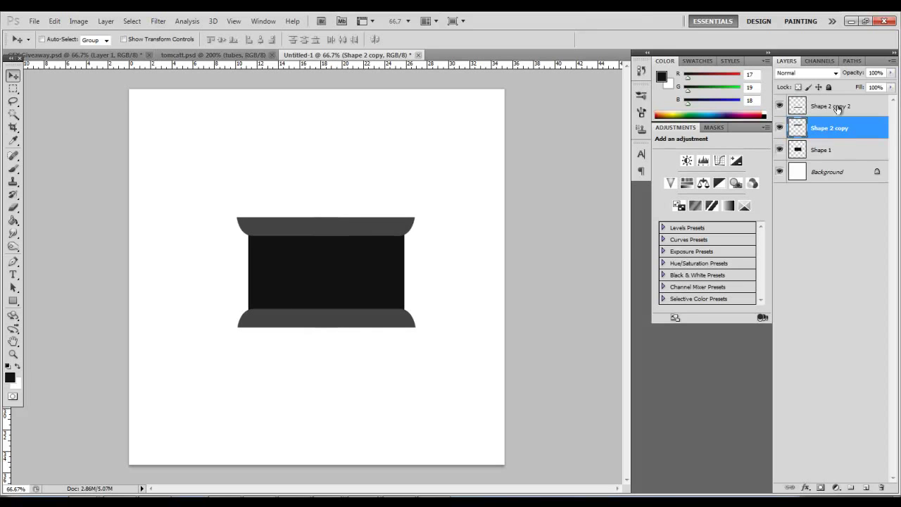
# Step: Merge the top and bottom grey band layers into one layer
pyautogui.keyDown('shift'); pyautogui.click(838, 108); pyautogui.keyUp('shift')
pyautogui.rightClick(838, 107)
pyautogui.click(774, 346)
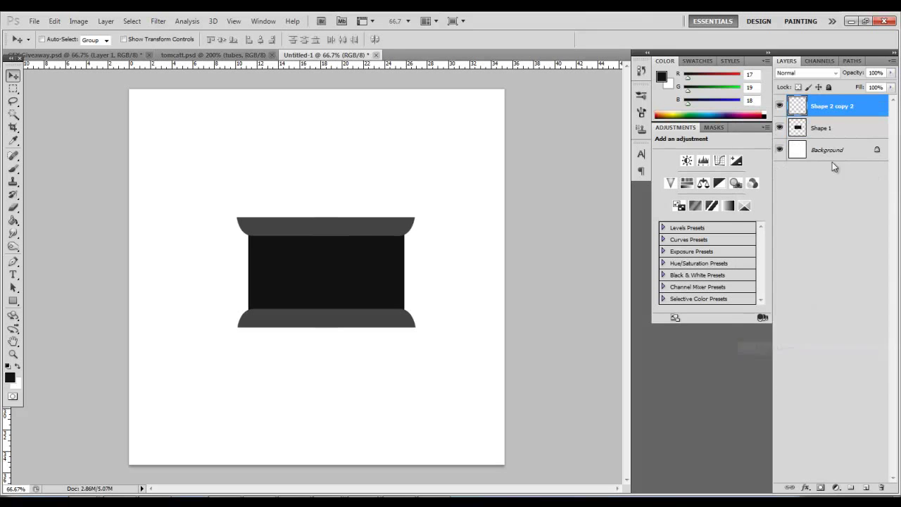
# Step: Rename the merged band layer to 'top'
pyautogui.doubleClick(830, 117)
pyautogui.press('Escape')
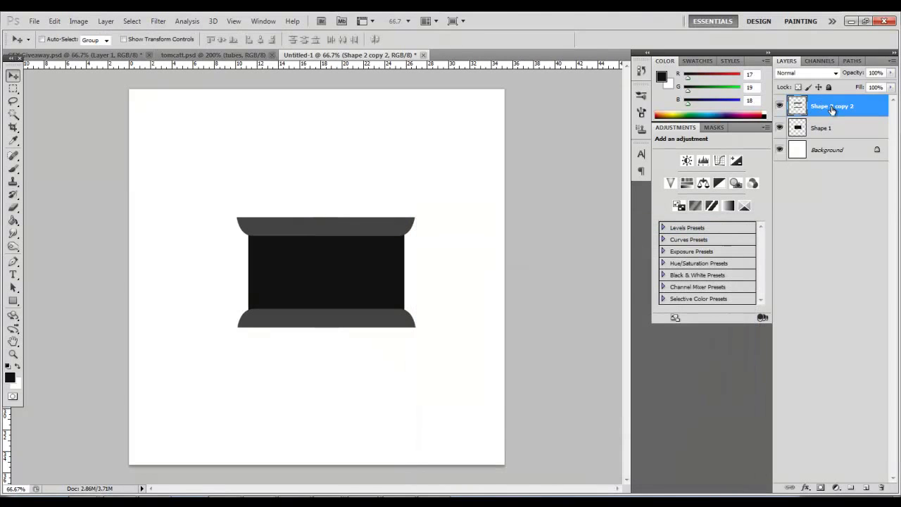
pyautogui.doubleClick(829, 107)
pyautogui.write('top')
pyautogui.press('Return')
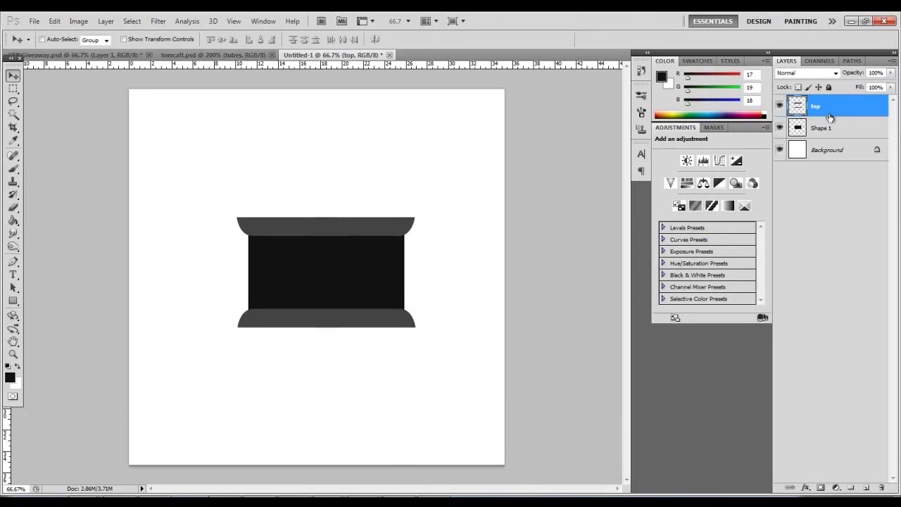
pyautogui.click(819, 134)
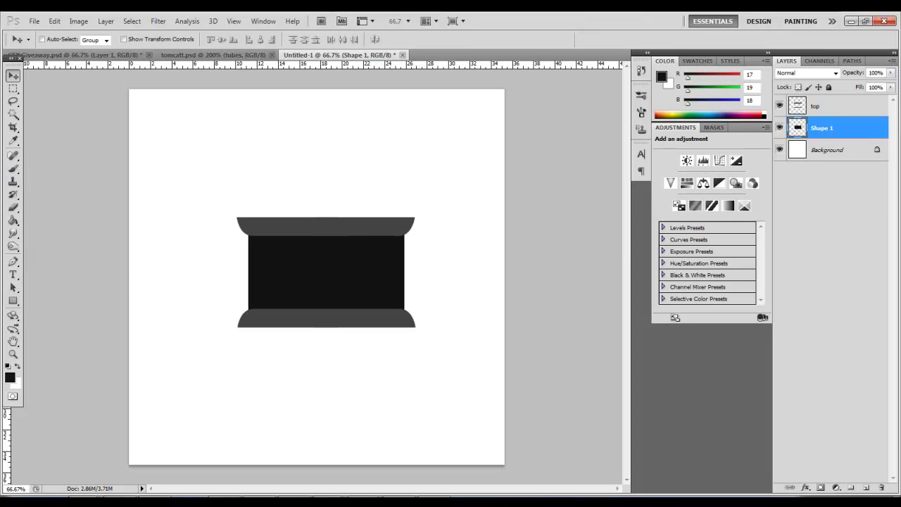
# Step: Within the rectangle's selection, paint two soft dark grey (414141) streaks across it
pyautogui.keyDown('ctrl'); pyautogui.click(799, 130); pyautogui.keyUp('ctrl')
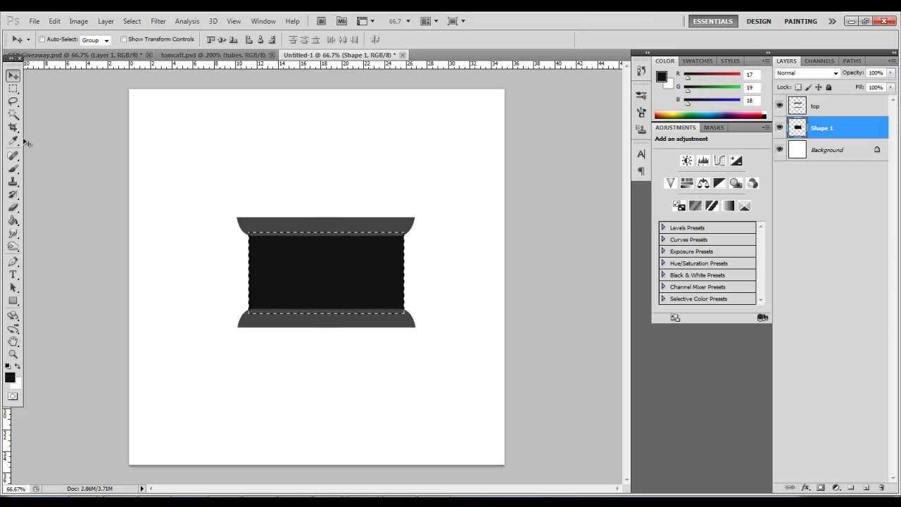
pyautogui.click(13, 169)
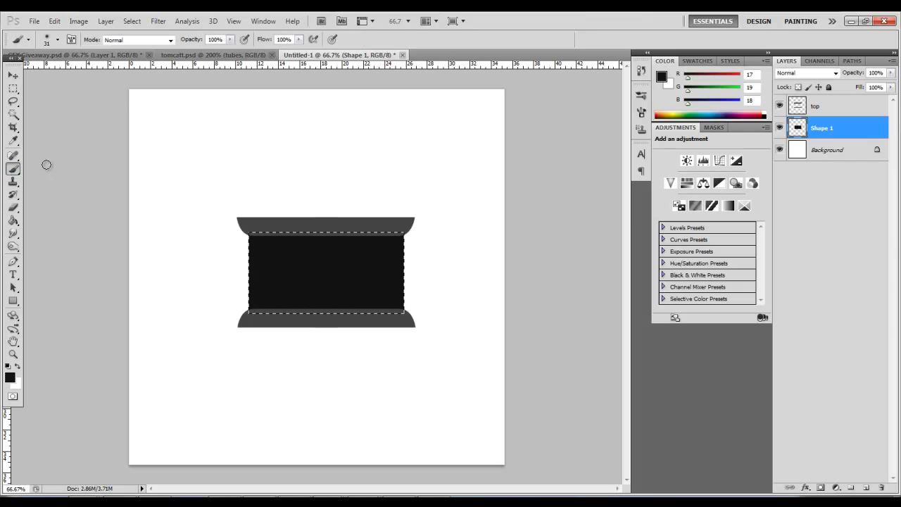
pyautogui.click(59, 40)
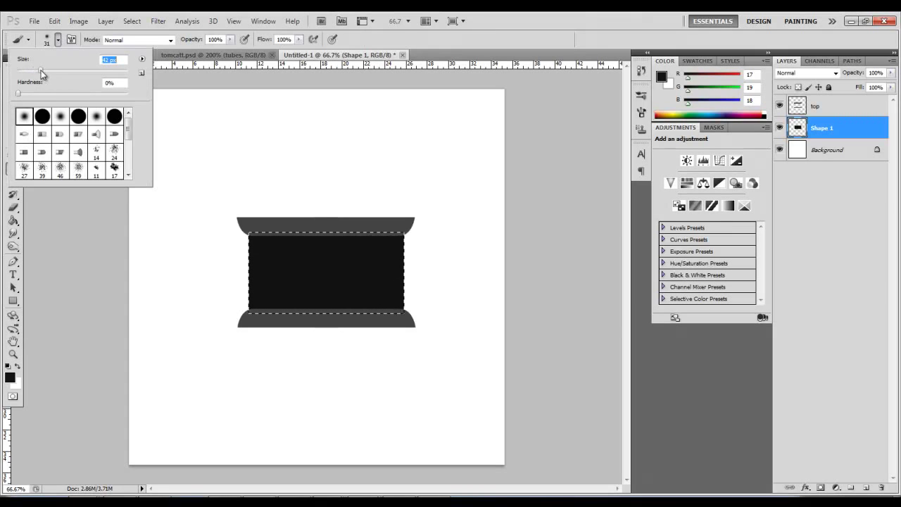
pyautogui.moveTo(43, 76); pyautogui.dragTo(62, 73)
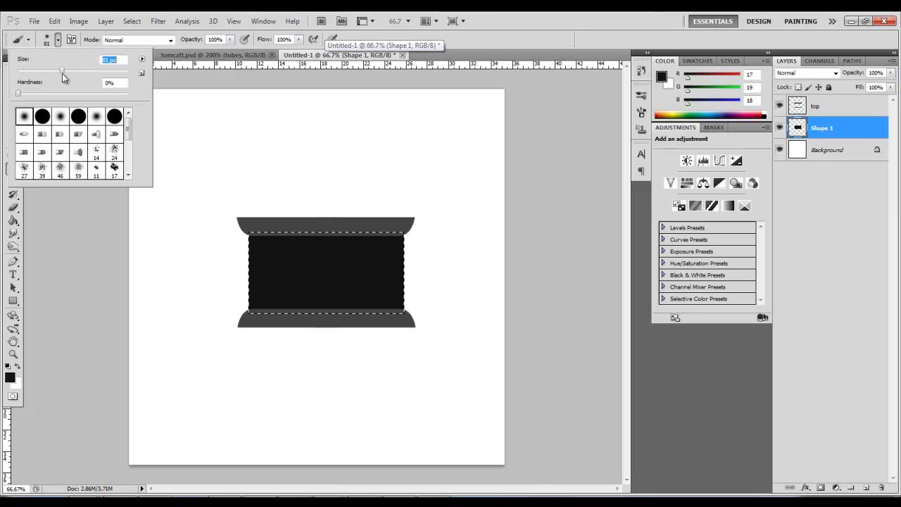
pyautogui.click(401, 267)
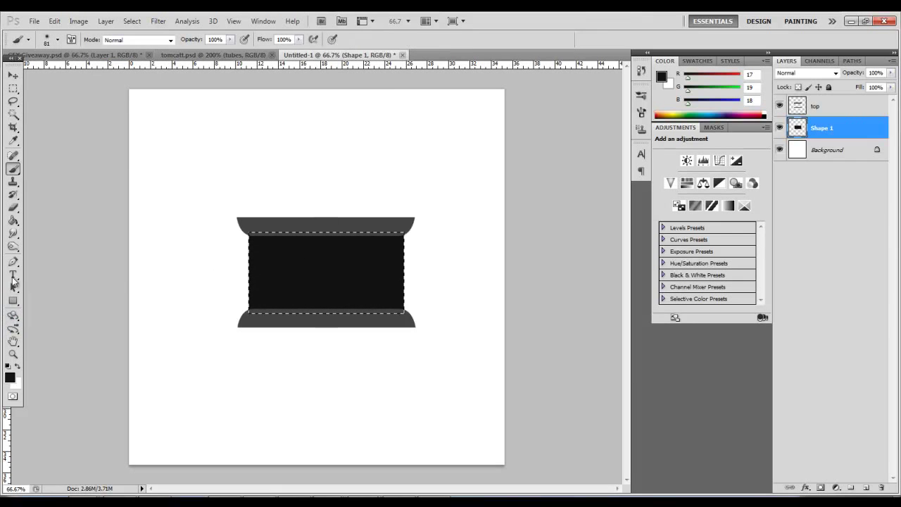
pyautogui.click(9, 377)
pyautogui.moveTo(466, 420); pyautogui.dragTo(458, 423)
pyautogui.click(722, 310)
pyautogui.moveTo(400, 269); pyautogui.dragTo(226, 267)
pyautogui.moveTo(402, 272); pyautogui.dragTo(226, 274)
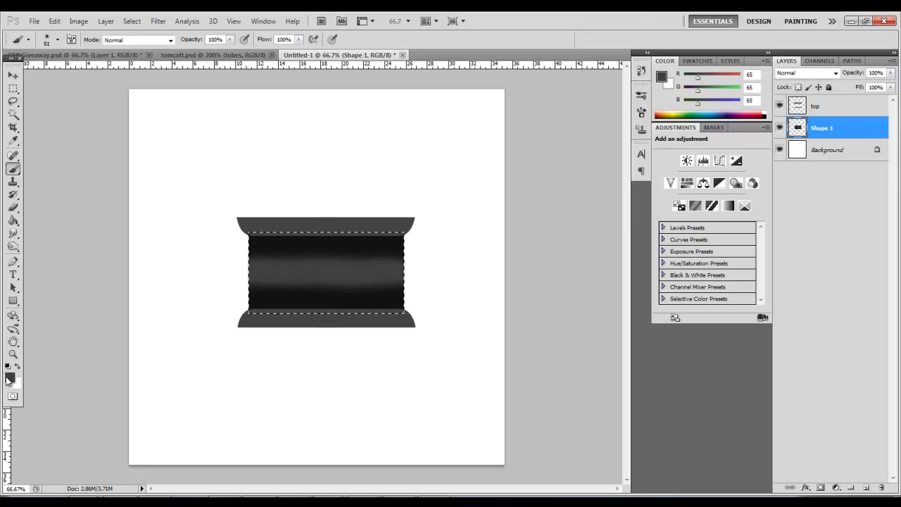
# Step: Paint a light grey (143) highlight across the whole band with a 60 px brush
pyautogui.click(10, 377)
pyautogui.moveTo(486, 376)
pyautogui.mouseDown()
pyautogui.moveTo(462, 391)
pyautogui.moveTo(464, 380)
pyautogui.mouseUp()
pyautogui.click(722, 310)
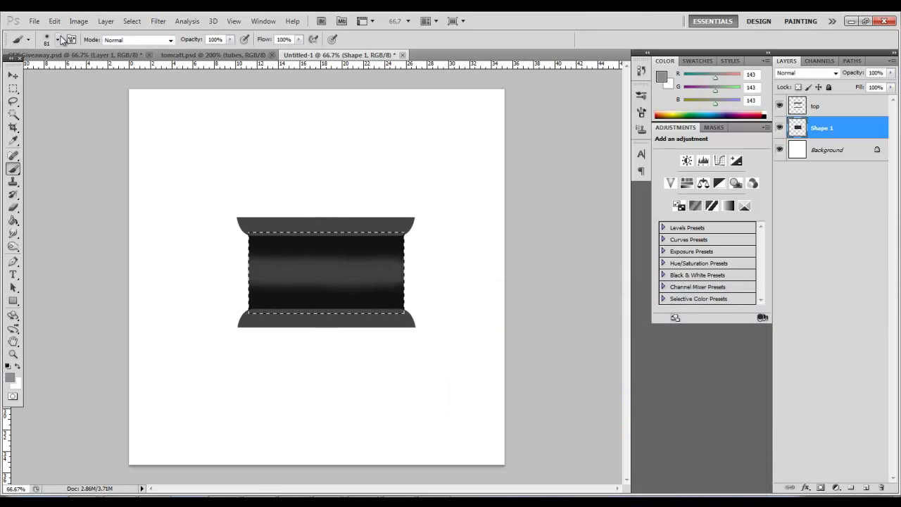
pyautogui.click(58, 39)
pyautogui.moveTo(58, 63); pyautogui.dragTo(50, 69)
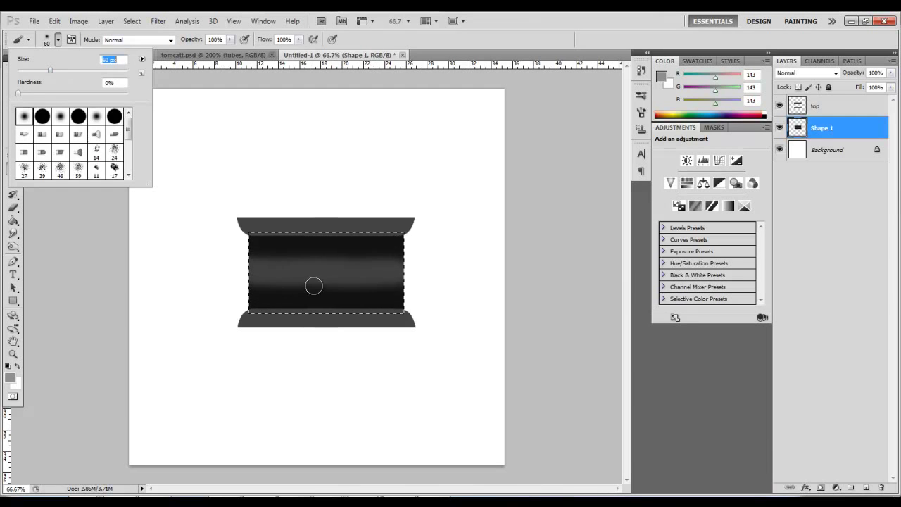
pyautogui.moveTo(396, 259); pyautogui.dragTo(313, 259)
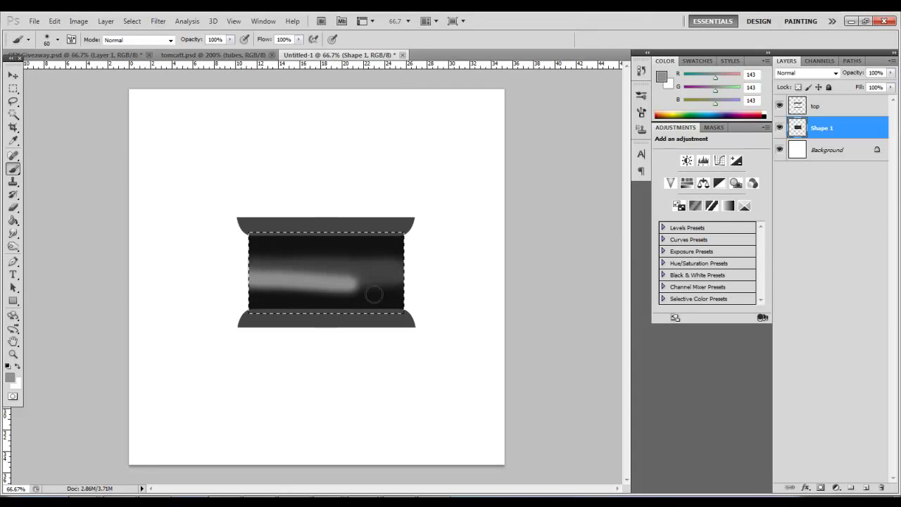
pyautogui.moveTo(265, 268); pyautogui.dragTo(160, 264)
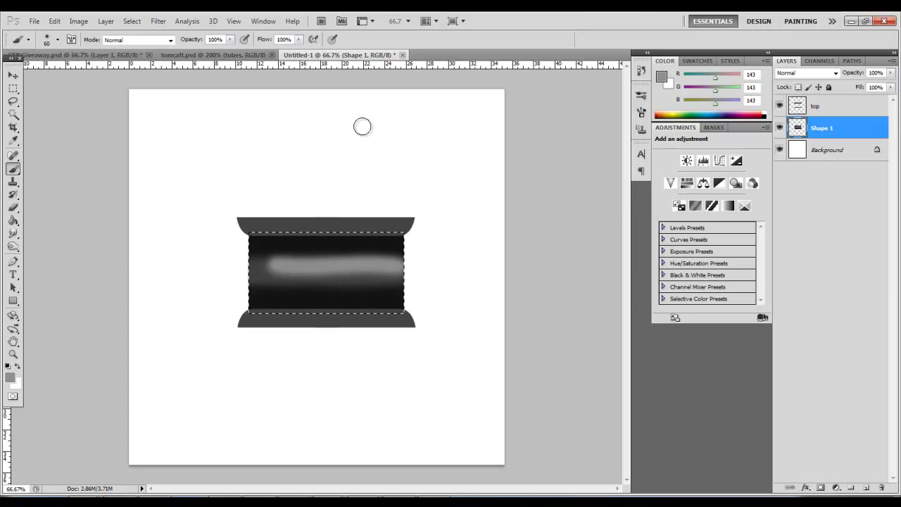
# Step: Apply an 8.0 px Gaussian Blur to the painted tube shading
pyautogui.click(159, 21)
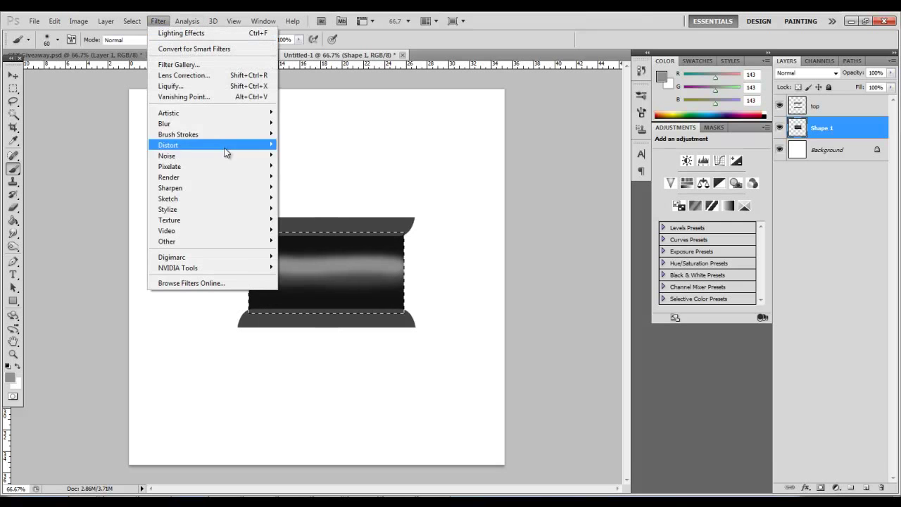
pyautogui.moveTo(226, 124)
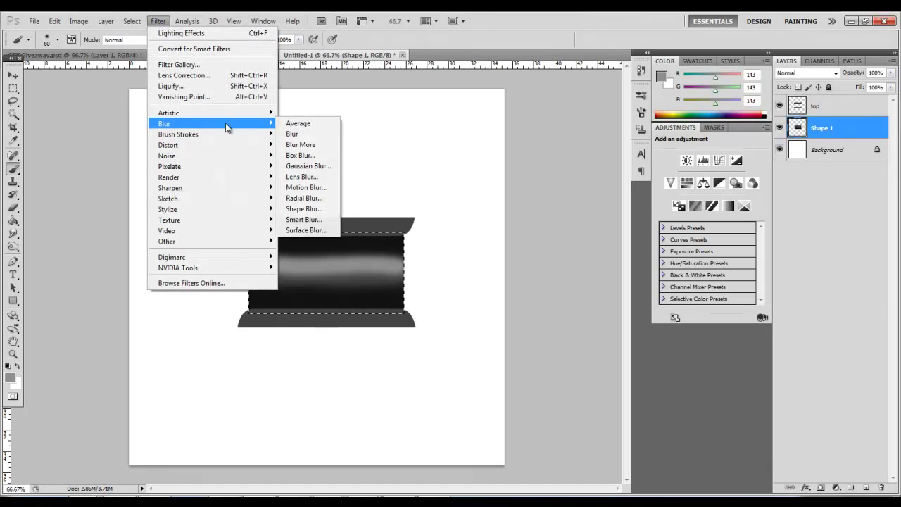
pyautogui.click(312, 166)
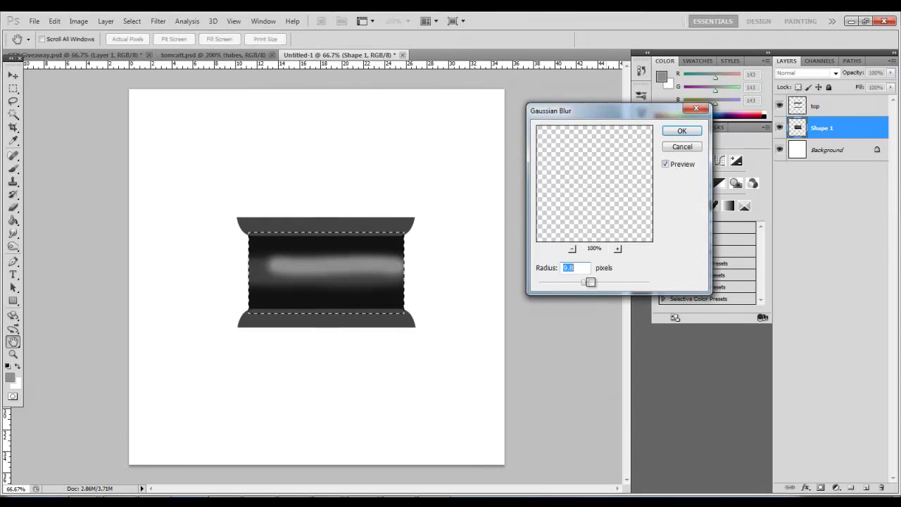
pyautogui.moveTo(585, 282); pyautogui.dragTo(583, 282)
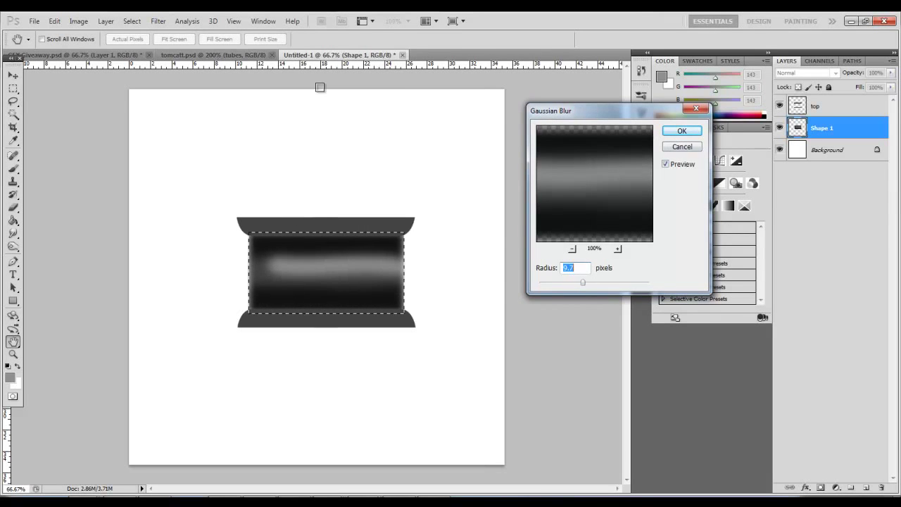
pyautogui.click(680, 132)
pyautogui.press('b')
# Step: Apply a Surface Blur with threshold 32, then deselect the rectangle
pyautogui.click(158, 21)
pyautogui.moveTo(232, 124)
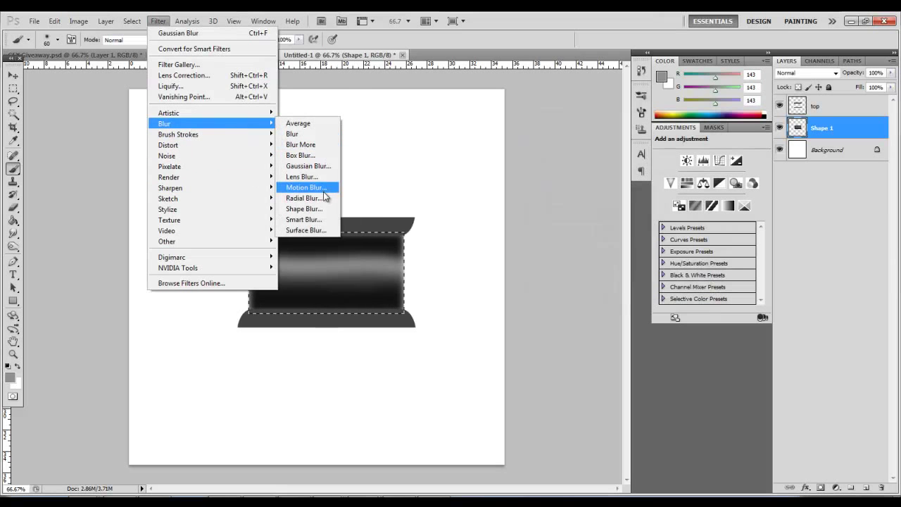
pyautogui.click(318, 229)
pyautogui.moveTo(435, 108); pyautogui.dragTo(565, 104)
pyautogui.moveTo(516, 302); pyautogui.dragTo(517, 304)
pyautogui.click(632, 121)
pyautogui.click(13, 89)
pyautogui.click(171, 193)
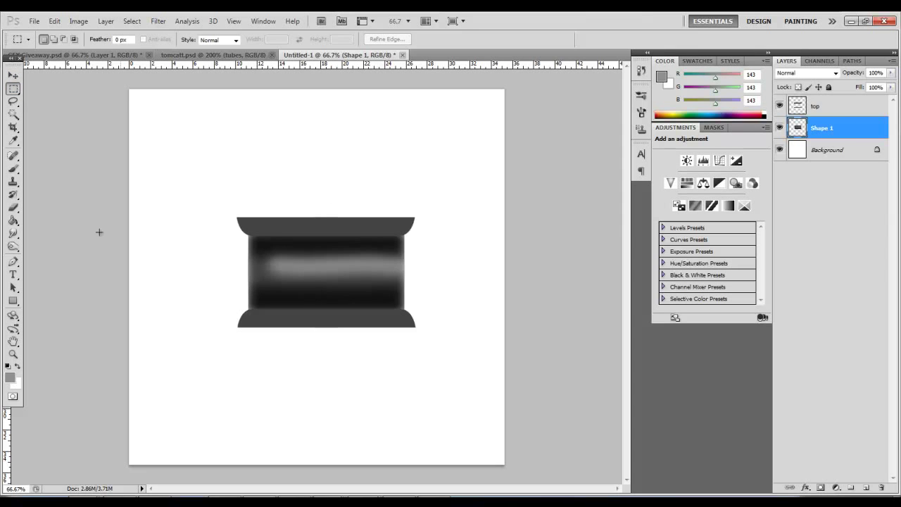
# Step: Draw a pure black rectangle over the middle of the tube
pyautogui.click(13, 301)
pyautogui.click(56, 301)
pyautogui.click(338, 41)
pyautogui.moveTo(493, 436); pyautogui.dragTo(464, 461)
pyautogui.click(721, 310)
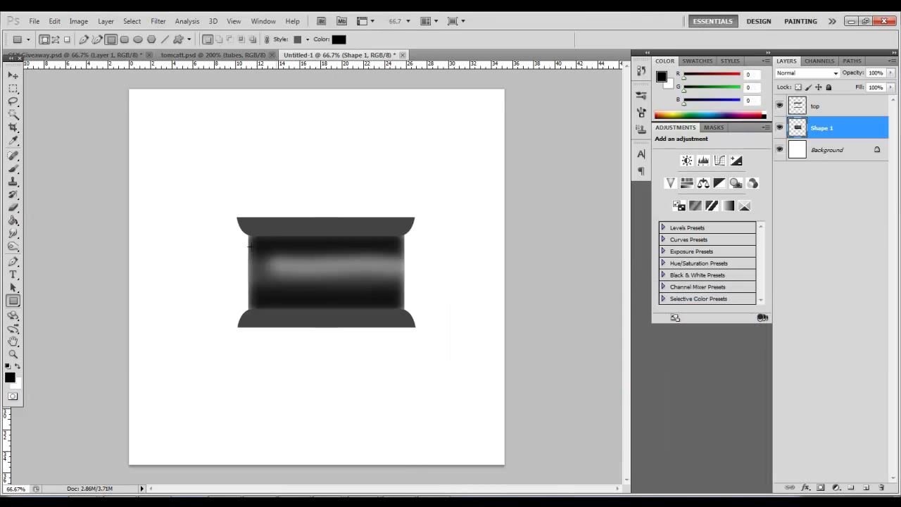
pyautogui.moveTo(247, 229); pyautogui.dragTo(405, 313)
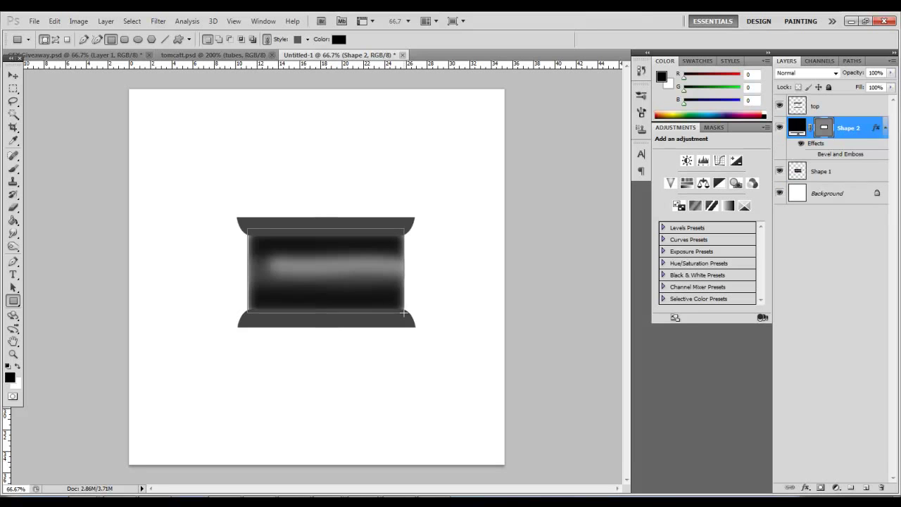
# Step: Move the new Shape 2 layer below Shape 1, then reselect Shape 1
pyautogui.moveTo(865, 132); pyautogui.dragTo(870, 172)
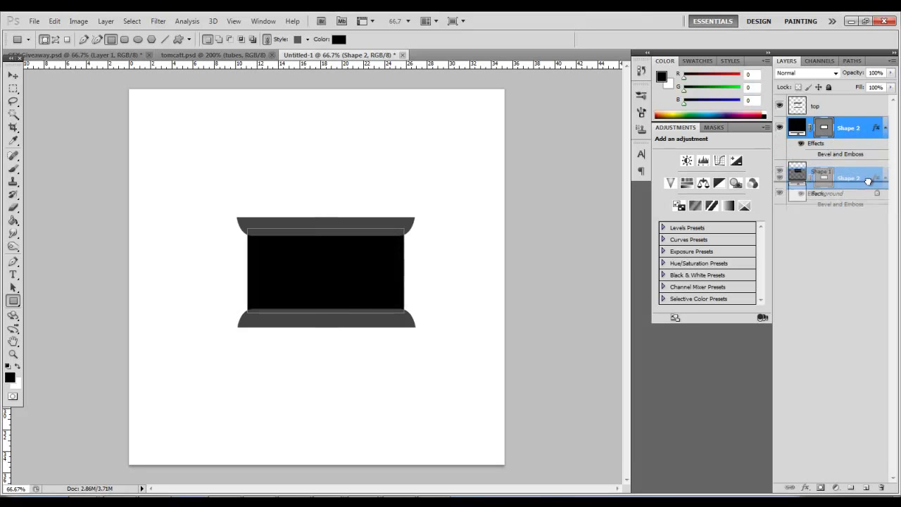
pyautogui.moveTo(866, 180); pyautogui.dragTo(866, 182)
pyautogui.click(12, 76)
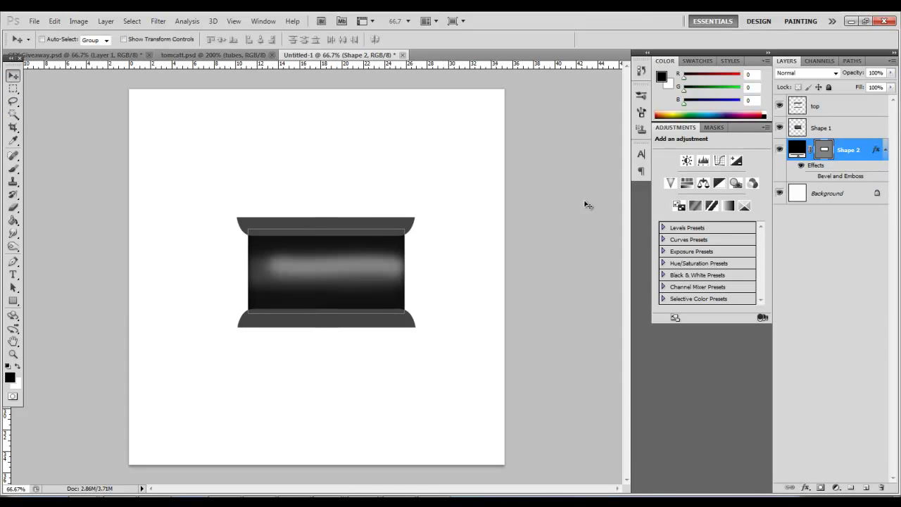
pyautogui.click(830, 129)
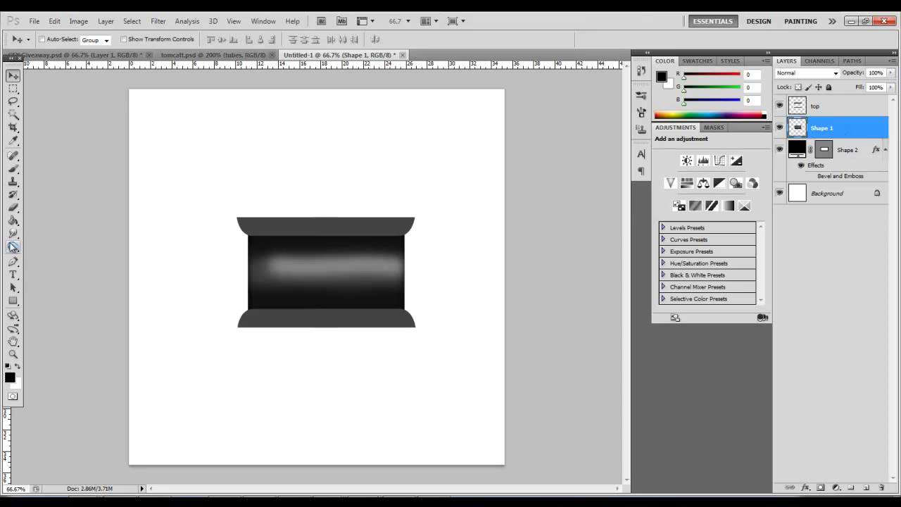
# Step: Merge the layers from the top down to Shape 2 into one 'top' layer
pyautogui.click(841, 158)
pyautogui.keyDown('shift'); pyautogui.click(842, 107); pyautogui.keyUp('shift')
pyautogui.rightClick(842, 107)
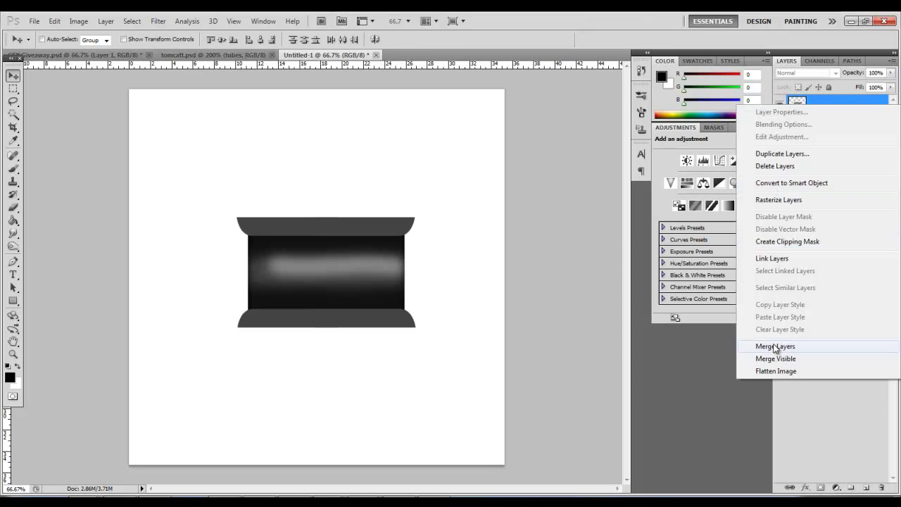
pyautogui.click(775, 346)
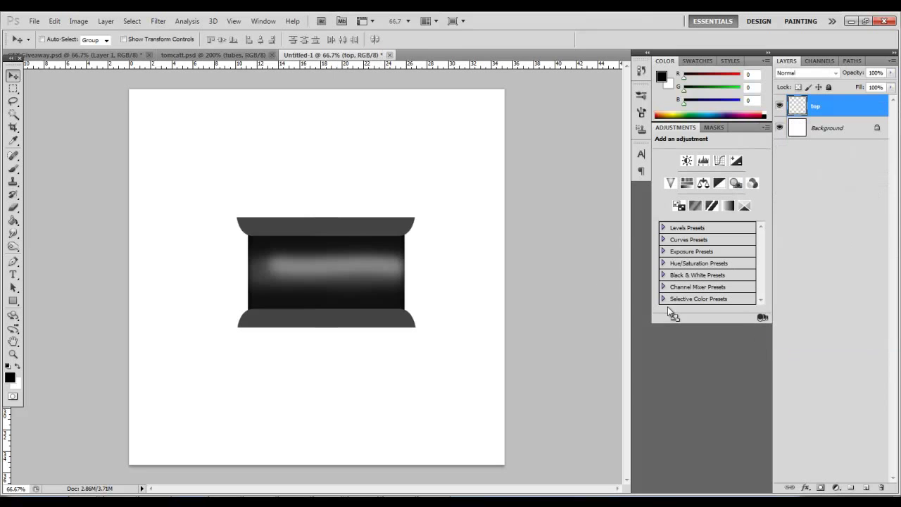
# Step: Set the Burn tool to Exposure 17% with Range set to Shadows
pyautogui.click(16, 246)
pyautogui.click(56, 256)
pyautogui.click(223, 39)
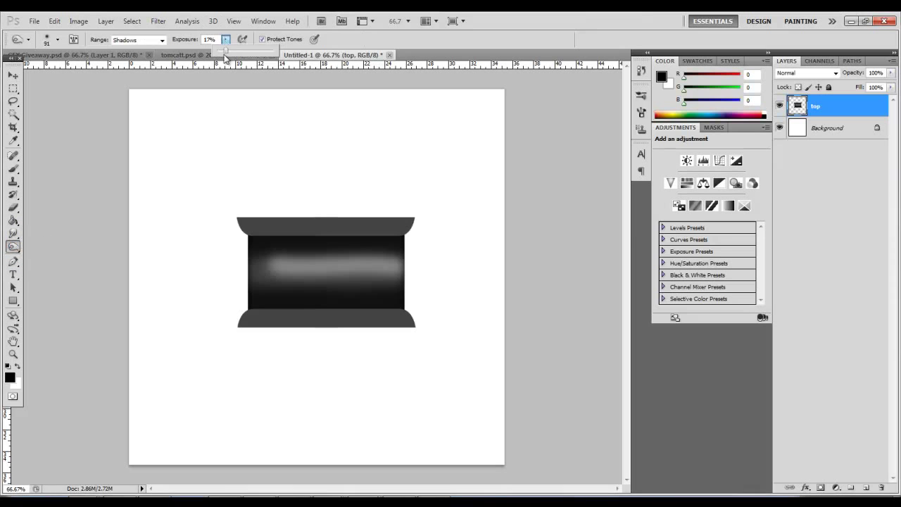
pyautogui.press('Return')
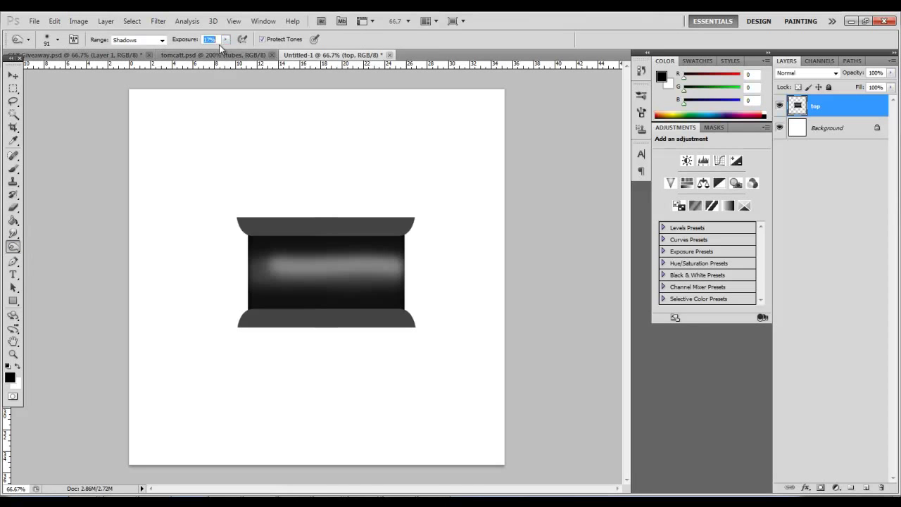
pyautogui.click(159, 41)
pyautogui.click(159, 41)
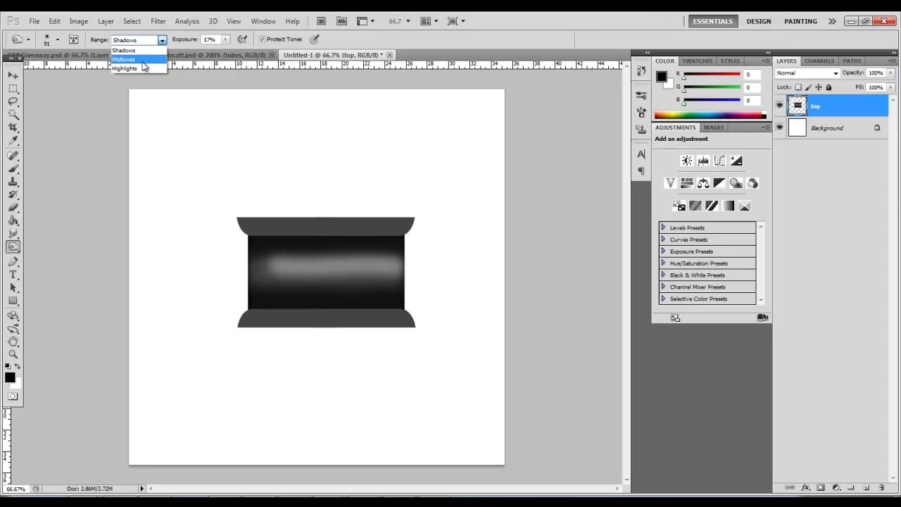
pyautogui.click(431, 38)
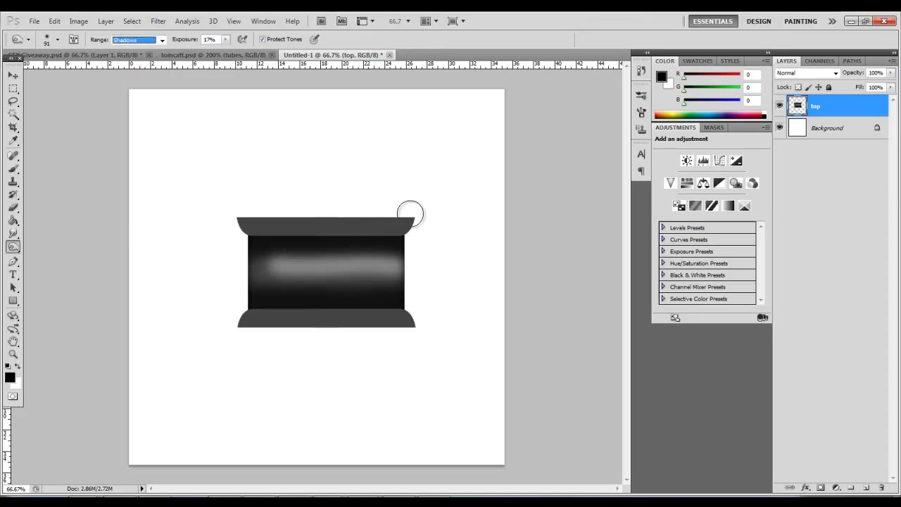
# Step: Burn the spool's top cap, bottom cap and right edge darker
pyautogui.moveTo(410, 211)
pyautogui.mouseDown()
pyautogui.moveTo(355, 213)
pyautogui.moveTo(404, 222)
pyautogui.moveTo(370, 207)
pyautogui.moveTo(255, 211)
pyautogui.moveTo(354, 219)
pyautogui.moveTo(244, 212)
pyautogui.moveTo(324, 208)
pyautogui.moveTo(476, 226)
pyautogui.moveTo(353, 208)
pyautogui.mouseUp()
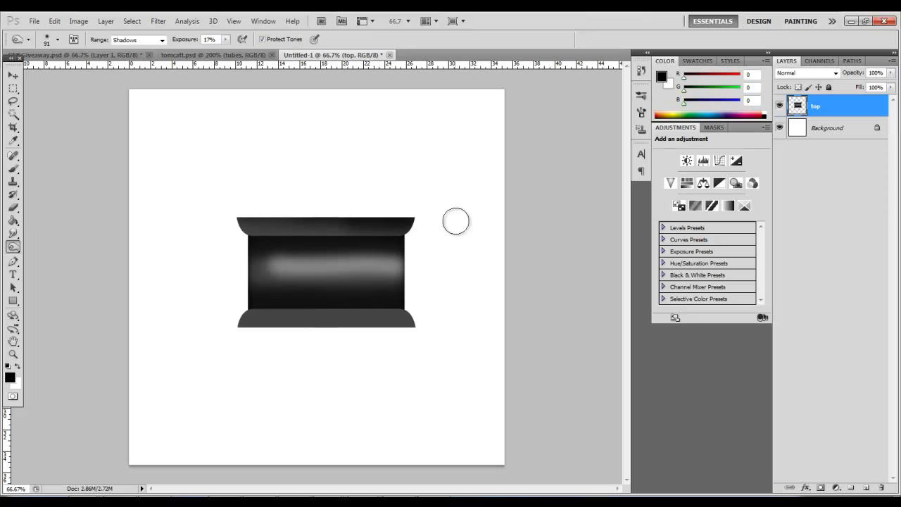
pyautogui.moveTo(408, 332)
pyautogui.mouseDown()
pyautogui.moveTo(162, 319)
pyautogui.moveTo(238, 330)
pyautogui.moveTo(284, 316)
pyautogui.mouseUp()
pyautogui.moveTo(222, 314)
pyautogui.mouseDown()
pyautogui.moveTo(291, 333)
pyautogui.moveTo(178, 314)
pyautogui.moveTo(285, 342)
pyautogui.moveTo(296, 334)
pyautogui.moveTo(203, 309)
pyautogui.moveTo(262, 337)
pyautogui.moveTo(233, 318)
pyautogui.mouseUp()
pyautogui.moveTo(301, 327)
pyautogui.mouseDown()
pyautogui.moveTo(276, 335)
pyautogui.moveTo(373, 331)
pyautogui.moveTo(249, 325)
pyautogui.moveTo(409, 332)
pyautogui.moveTo(214, 303)
pyautogui.moveTo(218, 317)
pyautogui.moveTo(257, 311)
pyautogui.mouseUp()
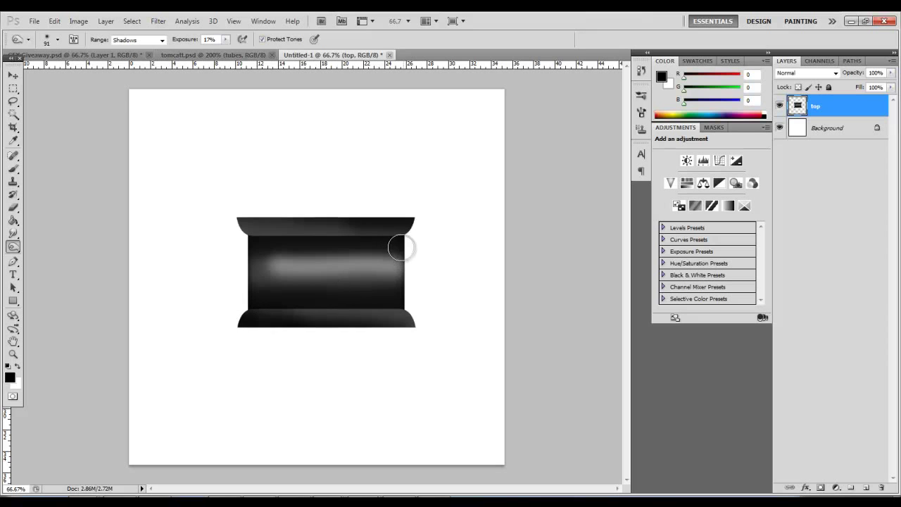
pyautogui.moveTo(405, 261)
pyautogui.mouseDown()
pyautogui.moveTo(409, 289)
pyautogui.moveTo(396, 250)
pyautogui.moveTo(395, 295)
pyautogui.moveTo(405, 279)
pyautogui.moveTo(373, 303)
pyautogui.moveTo(400, 295)
pyautogui.moveTo(365, 304)
pyautogui.moveTo(347, 337)
pyautogui.moveTo(400, 261)
pyautogui.moveTo(396, 253)
pyautogui.moveTo(355, 244)
pyautogui.moveTo(383, 253)
pyautogui.moveTo(391, 269)
pyautogui.moveTo(378, 285)
pyautogui.moveTo(388, 262)
pyautogui.moveTo(380, 280)
pyautogui.moveTo(387, 264)
pyautogui.moveTo(389, 279)
pyautogui.moveTo(379, 269)
pyautogui.moveTo(359, 290)
pyautogui.mouseUp()
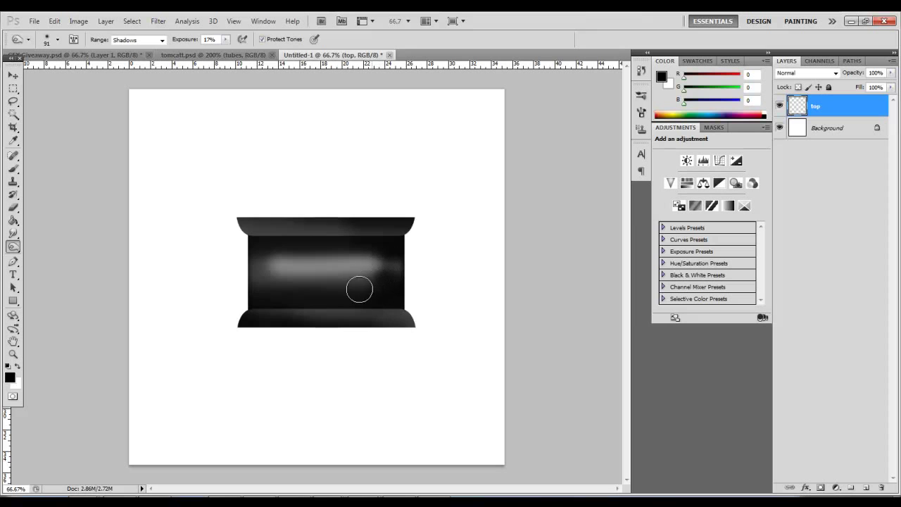
# Step: Apply a gentle Curves S-curve, lowering the darks and raising highlights from 201 to 214
pyautogui.click(79, 21)
pyautogui.moveTo(118, 52)
pyautogui.click(243, 72)
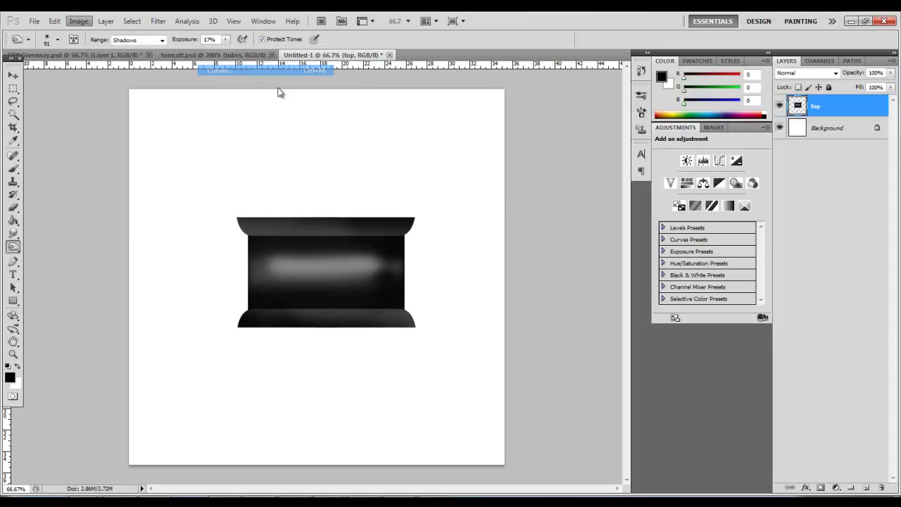
pyautogui.moveTo(644, 258); pyautogui.dragTo(647, 262)
pyautogui.moveTo(741, 182); pyautogui.dragTo(742, 154)
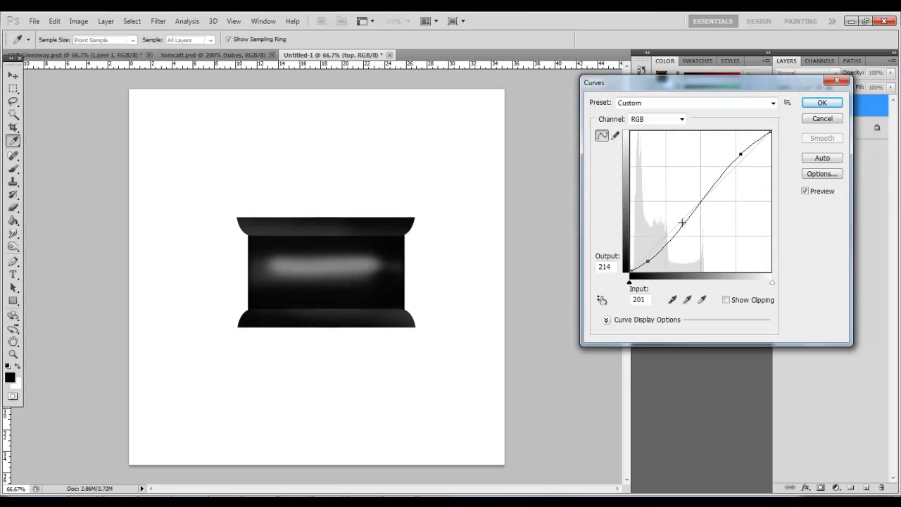
pyautogui.moveTo(647, 263); pyautogui.dragTo(646, 262)
pyautogui.click(821, 102)
# Step: Move the spool down and left and scale it to roughly half size
pyautogui.press('o')
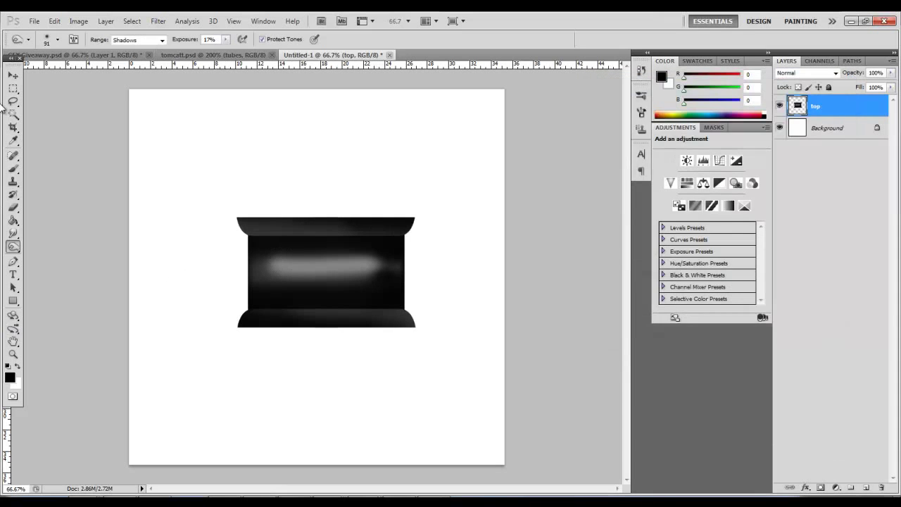
pyautogui.press('v')
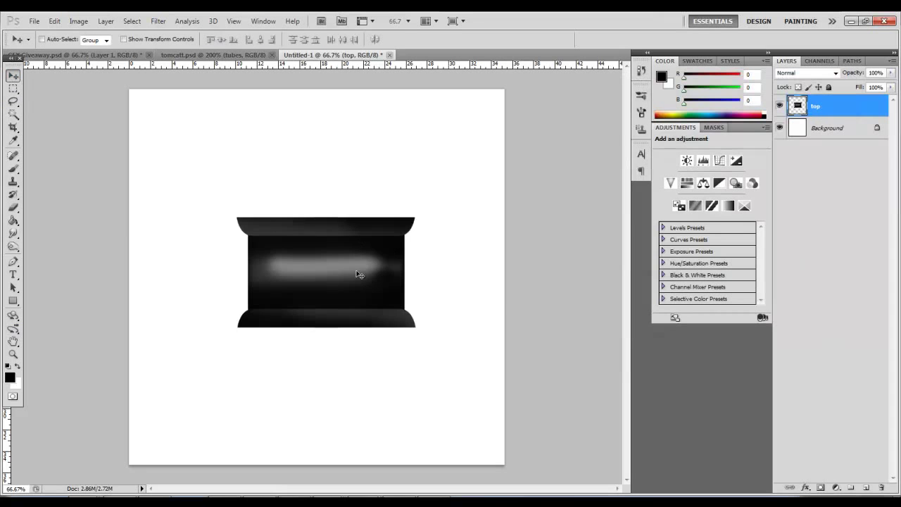
pyautogui.moveTo(319, 282); pyautogui.dragTo(305, 325)
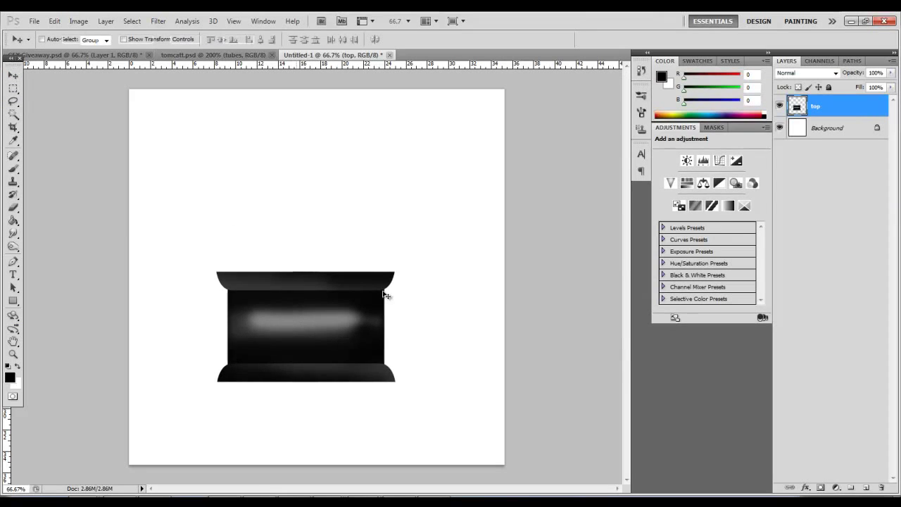
pyautogui.hotkey('ctrl', 't')
pyautogui.moveTo(378, 282); pyautogui.dragTo(320, 320)
pyautogui.click(12, 75)
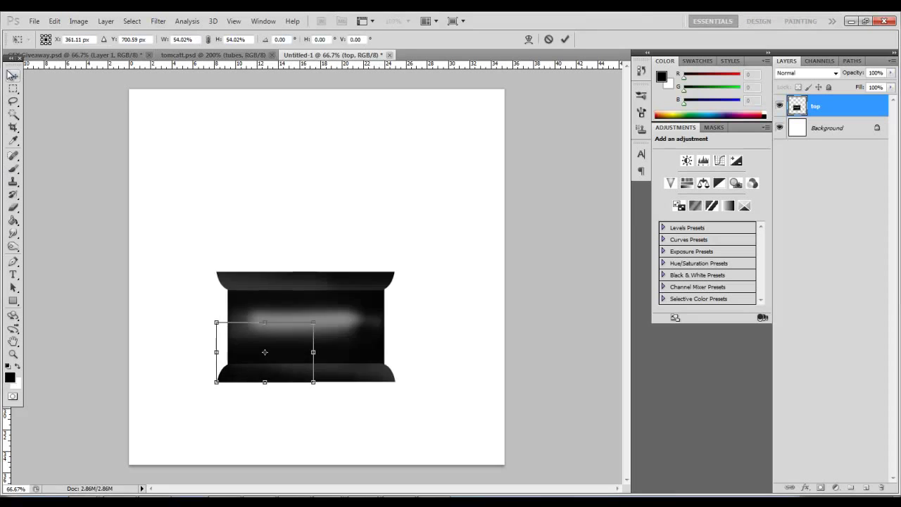
pyautogui.click(411, 202)
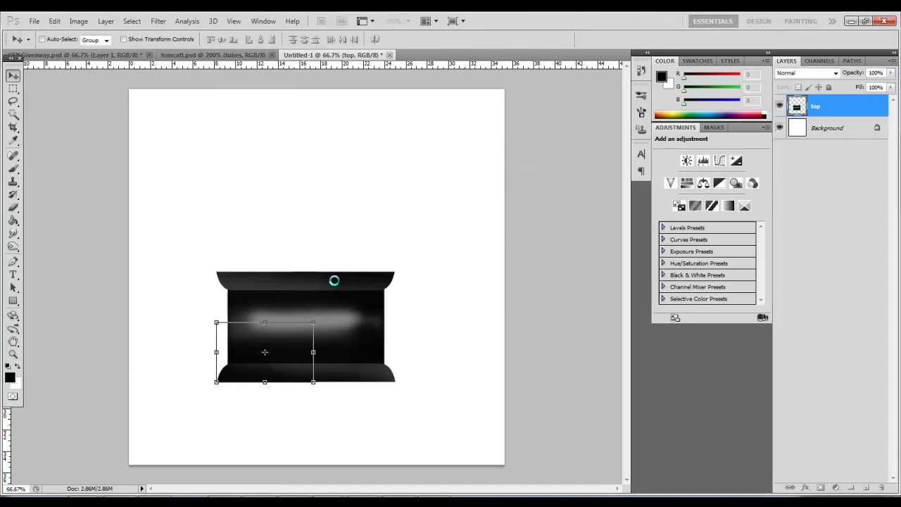
# Step: Duplicate the spool, stack the copy above it, tilt it clockwise and nudge it up-right
pyautogui.hotkey('ctrl', 'j')
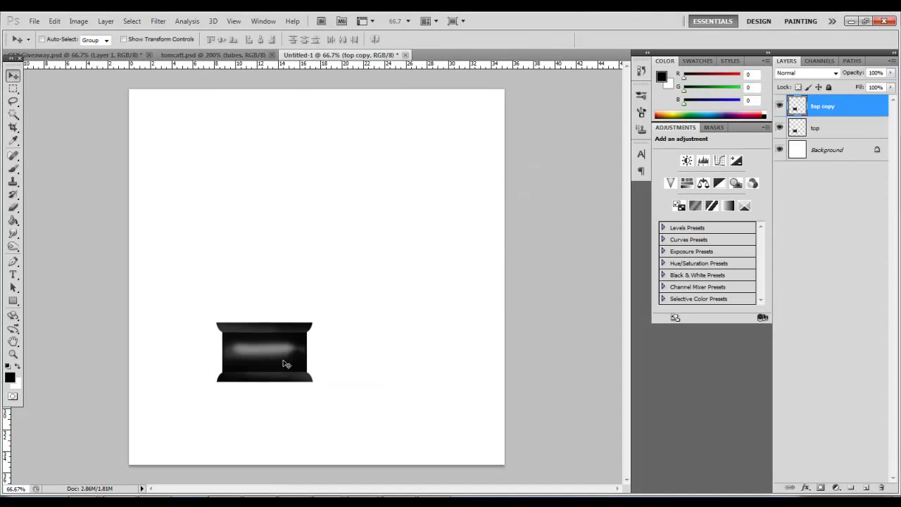
pyautogui.moveTo(247, 359); pyautogui.dragTo(244, 302)
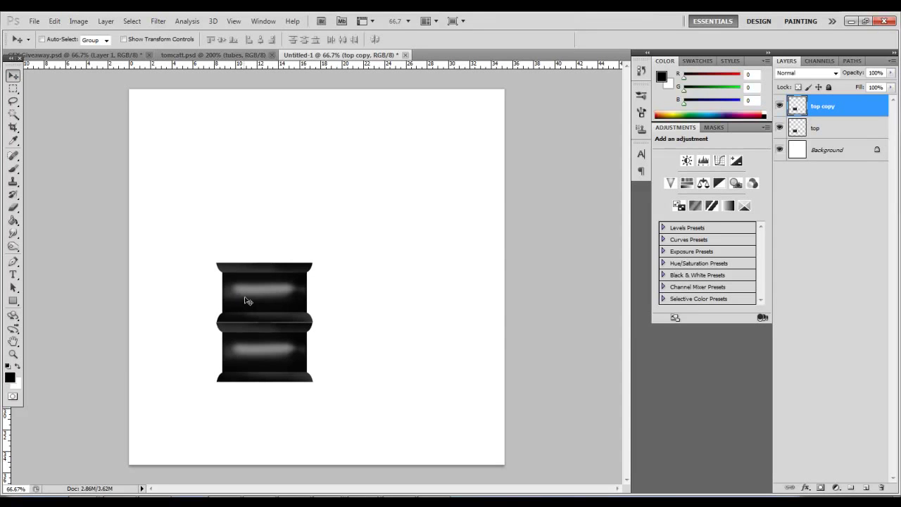
pyautogui.hotkey('ctrl', 't')
pyautogui.moveTo(326, 239); pyautogui.dragTo(329, 241)
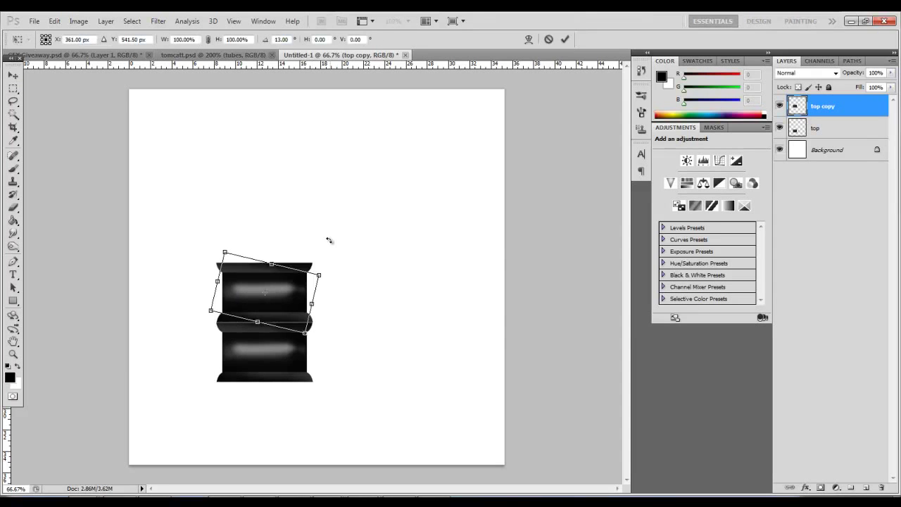
pyautogui.press('v')
pyautogui.click(389, 203)
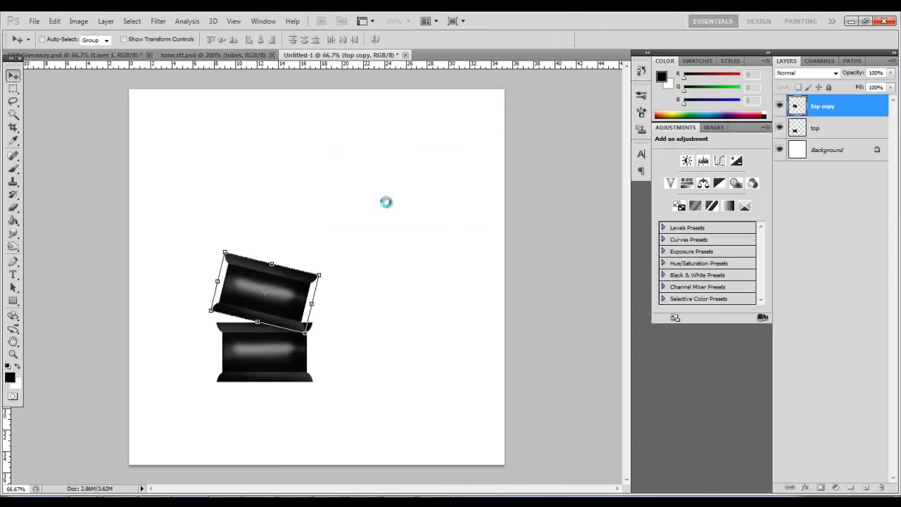
pyautogui.press('Right')
pyautogui.press('Right')
pyautogui.press('Right')
pyautogui.press('Right')
pyautogui.press('Right')
pyautogui.press('Right')
pyautogui.press('Right')
pyautogui.press('Right')
pyautogui.press('Right')
pyautogui.press('Right')
pyautogui.press('Right')
pyautogui.press('Right')
pyautogui.press('Right')
pyautogui.press('Right')
pyautogui.press('Right')
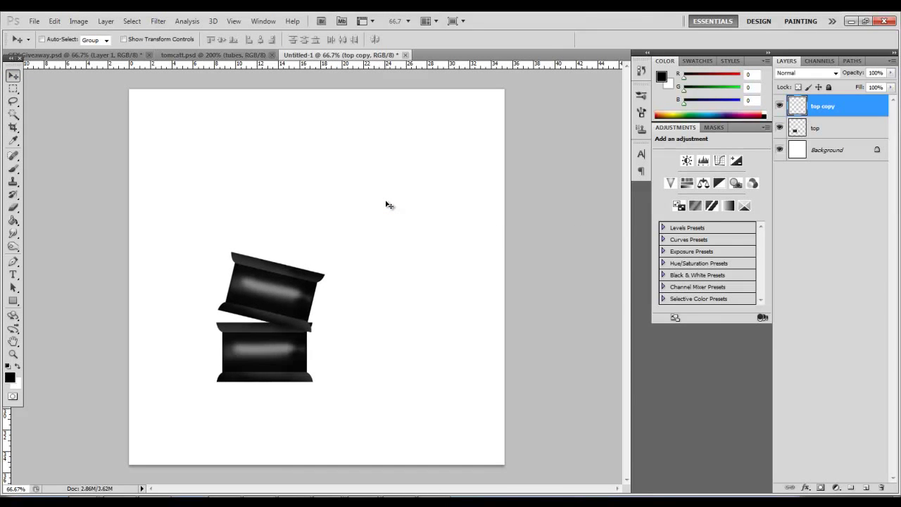
pyautogui.press('Up')
pyautogui.press('Up')
pyautogui.press('Up')
pyautogui.press('Up')
pyautogui.press('Up')
pyautogui.press('Up')
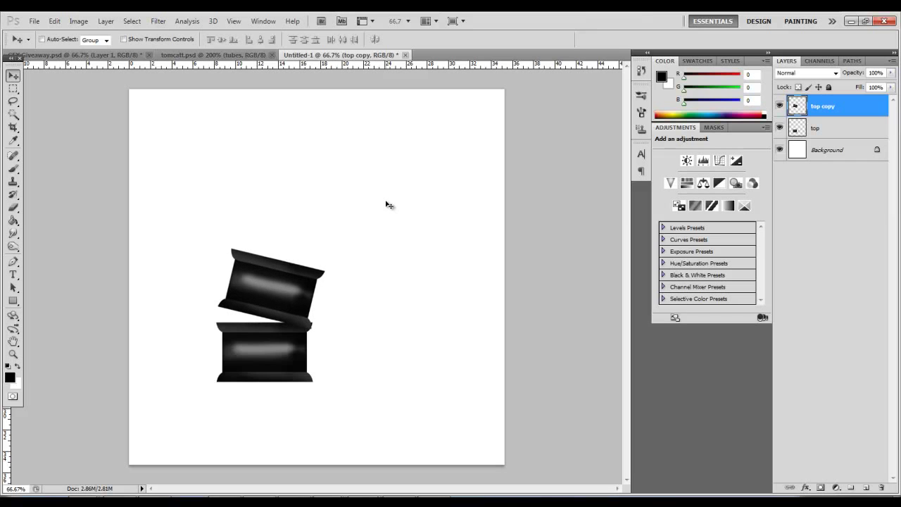
pyautogui.press('Right')
pyautogui.press('Right')
pyautogui.press('Up')
pyautogui.press('Up')
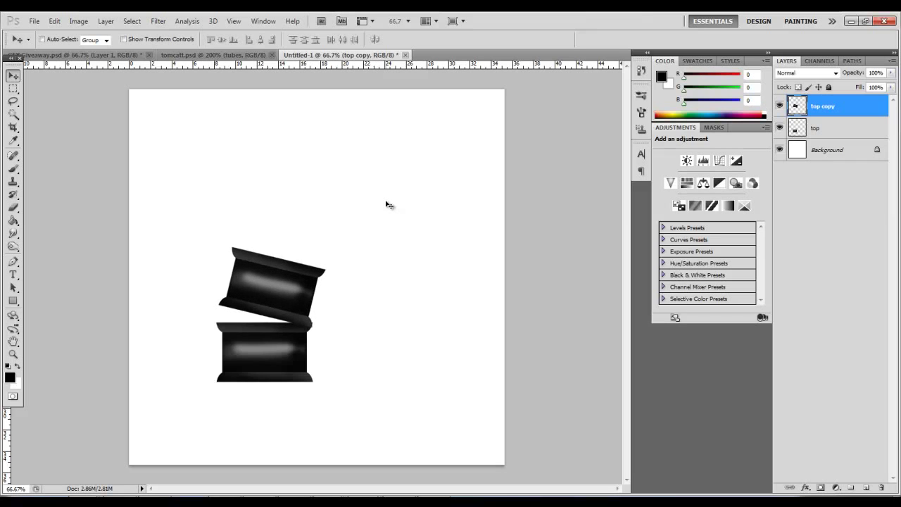
# Step: Add a third spool copy above, rotated about 20° and nudged up-right
pyautogui.hotkey('ctrl', 'j')
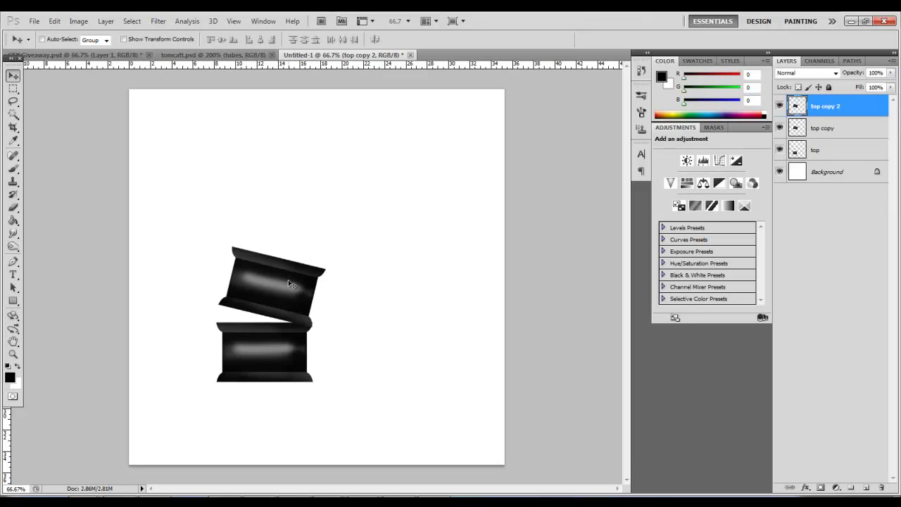
pyautogui.moveTo(289, 284); pyautogui.dragTo(308, 216)
pyautogui.hotkey('ctrl', 't')
pyautogui.moveTo(342, 151); pyautogui.dragTo(372, 172)
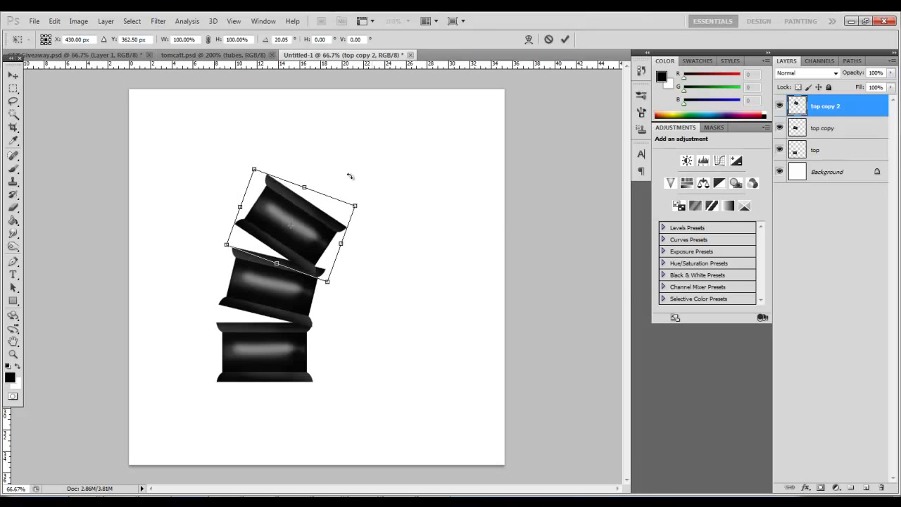
pyautogui.click(12, 74)
pyautogui.click(407, 204)
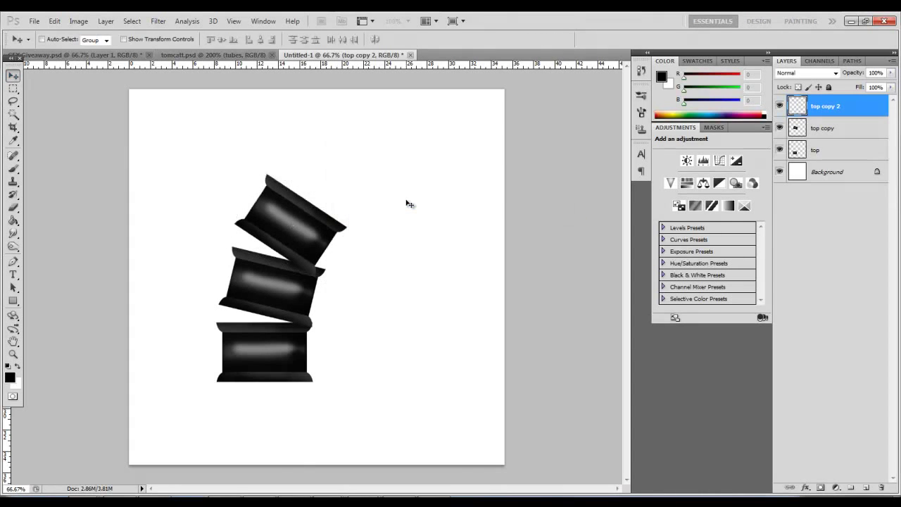
pyautogui.press('Right')
pyautogui.press('Right')
pyautogui.press('Right')
pyautogui.press('Right')
pyautogui.press('Right')
pyautogui.press('Right')
pyautogui.press('Right')
pyautogui.press('Right')
pyautogui.press('Up')
pyautogui.press('Up')
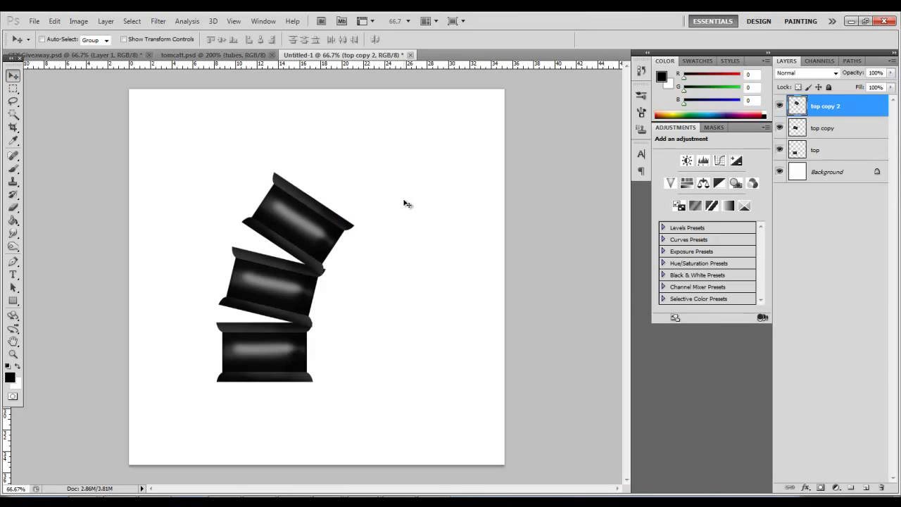
pyautogui.press('Right')
pyautogui.press('Right')
pyautogui.press('Right')
pyautogui.press('Right')
pyautogui.press('Up')
pyautogui.press('Up')
pyautogui.press('Up')
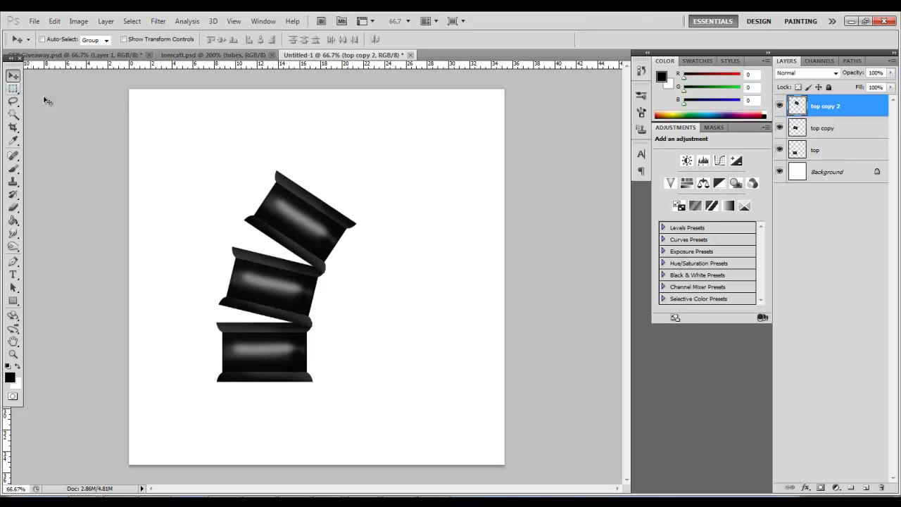
# Step: Add a fourth spool copy above-right, rotated further clockwise in two passes
pyautogui.hotkey('ctrl', 'j')
pyautogui.moveTo(298, 233); pyautogui.dragTo(322, 185)
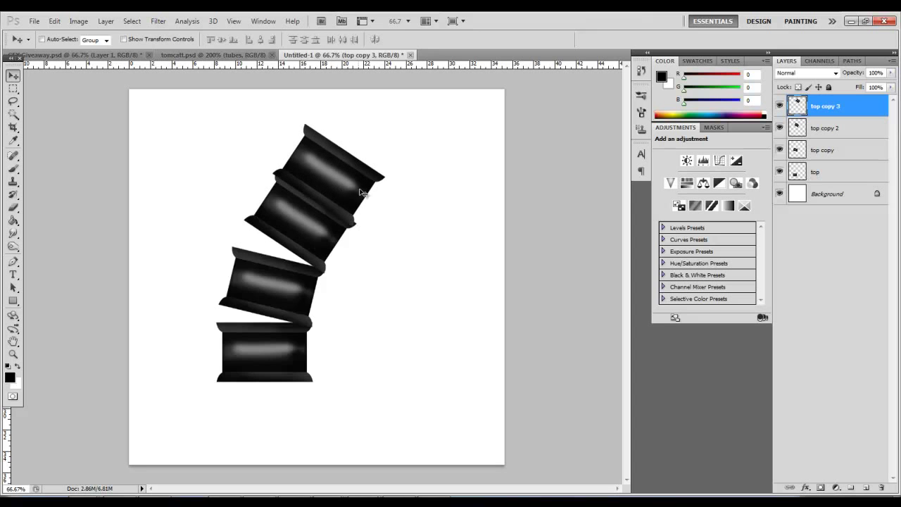
pyautogui.hotkey('ctrl', 't')
pyautogui.moveTo(371, 115); pyautogui.dragTo(391, 127)
pyautogui.click(13, 75)
pyautogui.click(397, 200)
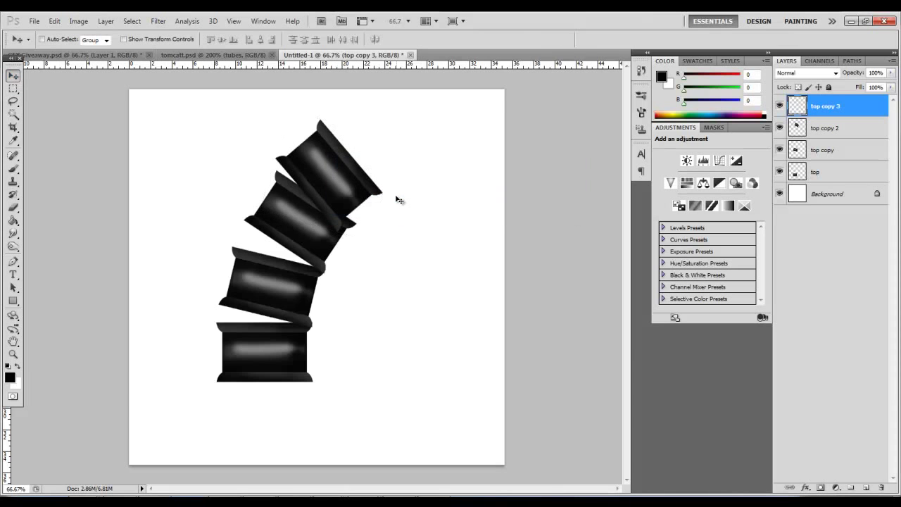
pyautogui.press('Right')
pyautogui.press('Right')
pyautogui.press('Right')
pyautogui.press('Right')
pyautogui.press('Right')
pyautogui.press('Right')
pyautogui.press('Right')
pyautogui.press('Right')
pyautogui.press('Right')
pyautogui.press('Right')
pyautogui.press('Right')
pyautogui.press('Right')
pyautogui.press('Right')
pyautogui.press('Right')
pyautogui.press('Right')
pyautogui.press('Right')
pyautogui.press('Right')
pyautogui.press('Right')
pyautogui.press('Right')
pyautogui.press('Right')
pyautogui.press('Right')
pyautogui.press('Right')
pyautogui.press('Right')
pyautogui.press('Right')
pyautogui.press('Up')
pyautogui.press('Up')
pyautogui.press('Up')
pyautogui.press('Up')
pyautogui.press('Up')
pyautogui.press('Up')
pyautogui.press('Right')
pyautogui.press('Right')
pyautogui.press('Right')
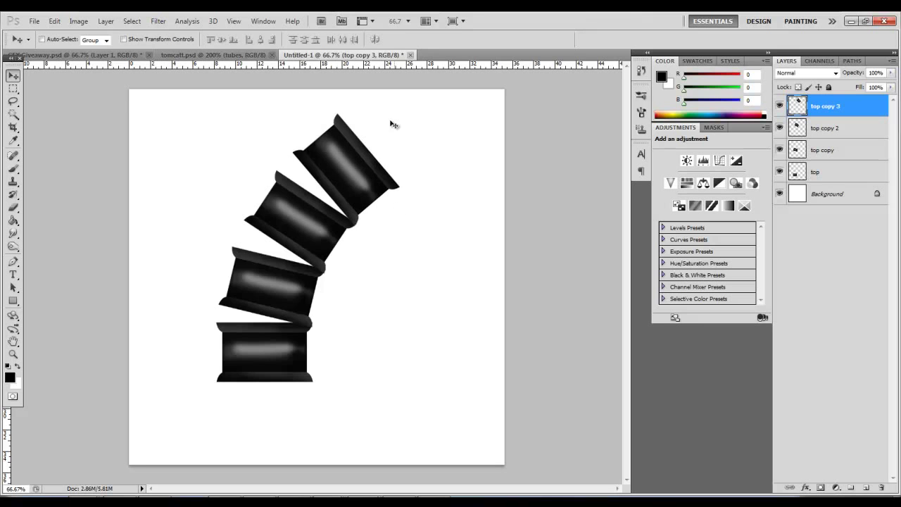
pyautogui.hotkey('ctrl', 't')
pyautogui.moveTo(393, 101); pyautogui.dragTo(397, 102)
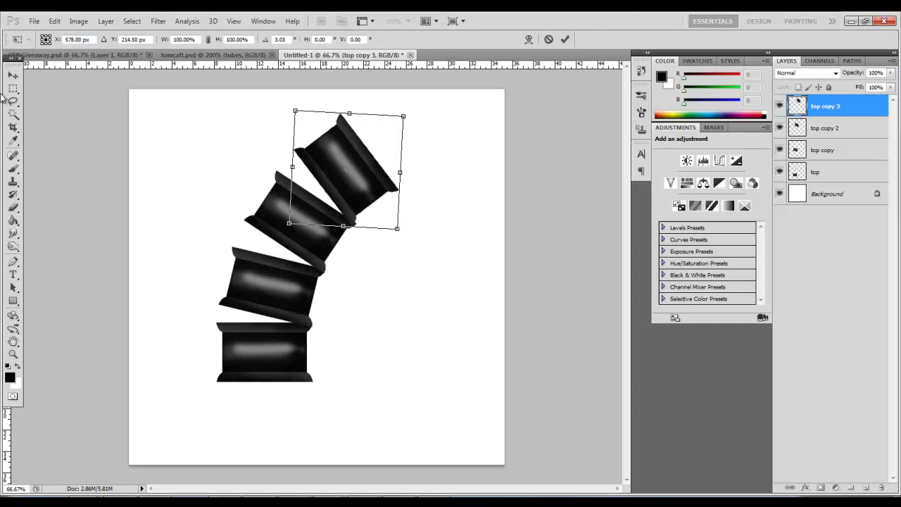
pyautogui.press('v')
pyautogui.click(394, 202)
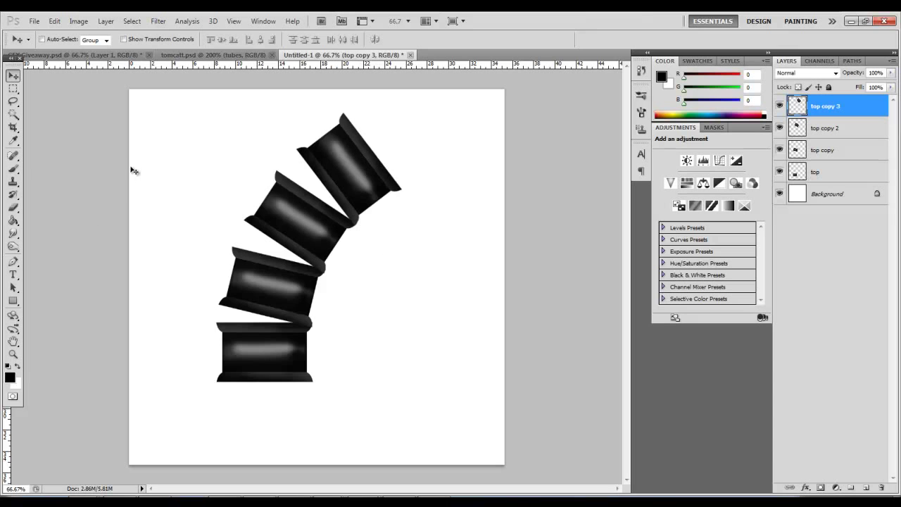
# Step: Add a fifth spool copy rotated about 23° and nudge it onto the arc
pyautogui.hotkey('ctrl', 'j')
pyautogui.moveTo(352, 169); pyautogui.dragTo(395, 139)
pyautogui.hotkey('ctrl', 't')
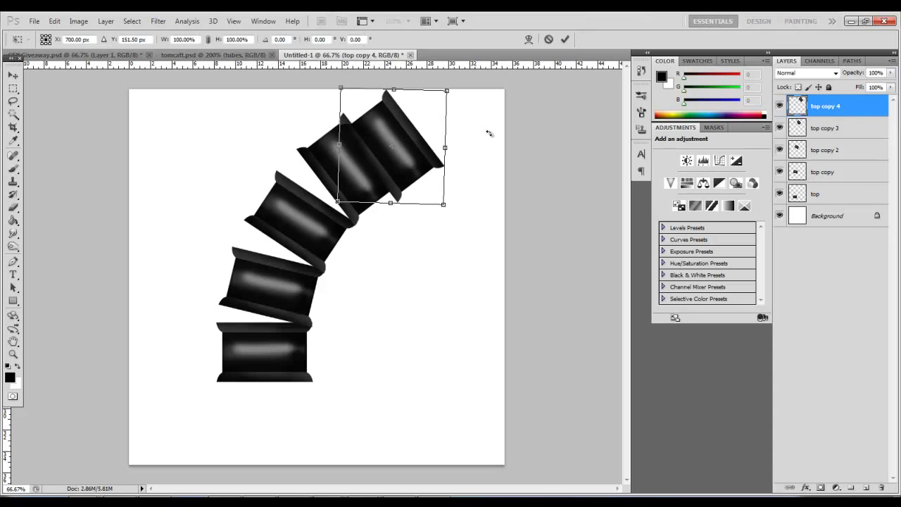
pyautogui.moveTo(488, 133); pyautogui.dragTo(493, 161)
pyautogui.press('v')
pyautogui.click(397, 201)
pyautogui.moveTo(405, 163); pyautogui.dragTo(417, 165)
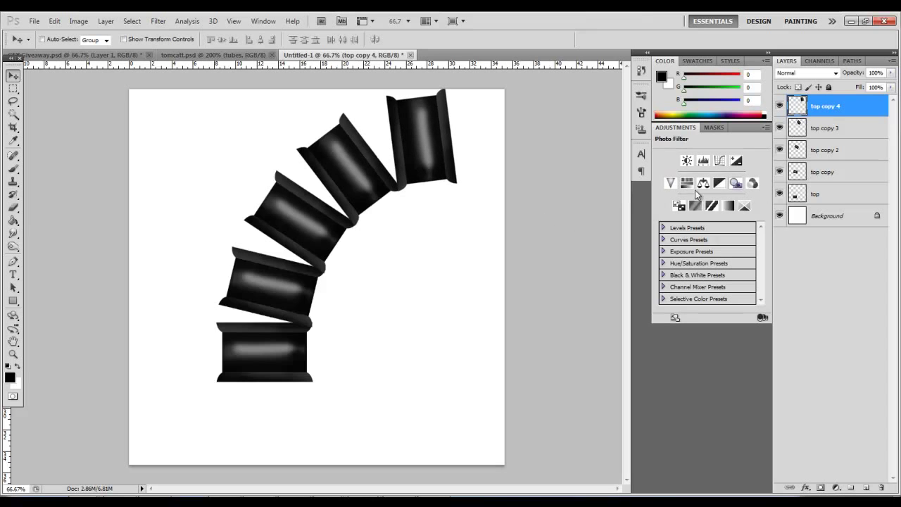
# Step: Merge the five spool layers into a single top copy 4 layer
pyautogui.keyDown('shift'); pyautogui.click(826, 191); pyautogui.keyUp('shift')
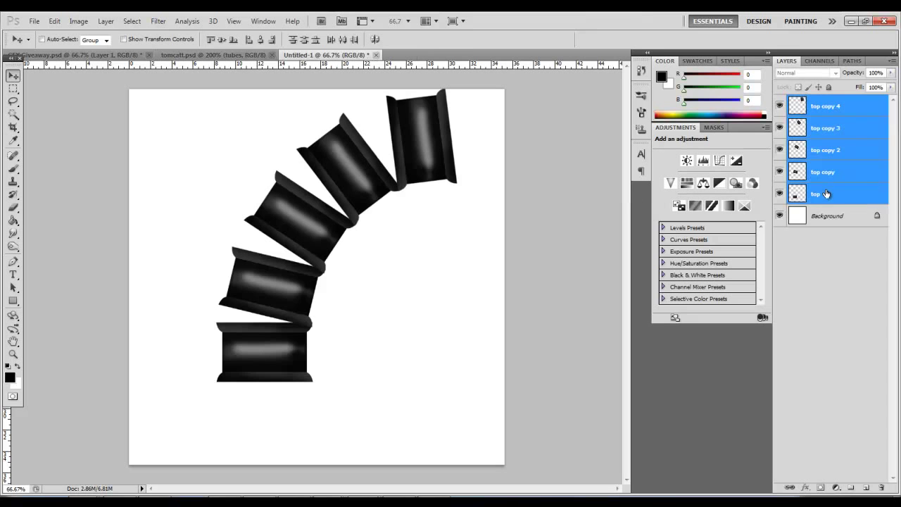
pyautogui.rightClick(826, 192)
pyautogui.click(763, 435)
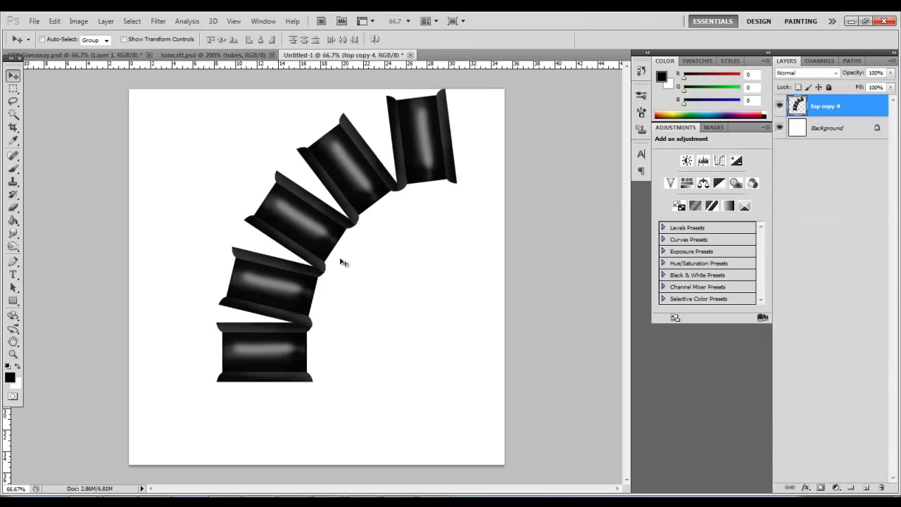
# Step: Shift the merged arc left and down and tilt it about 6°
pyautogui.moveTo(334, 268); pyautogui.dragTo(281, 305)
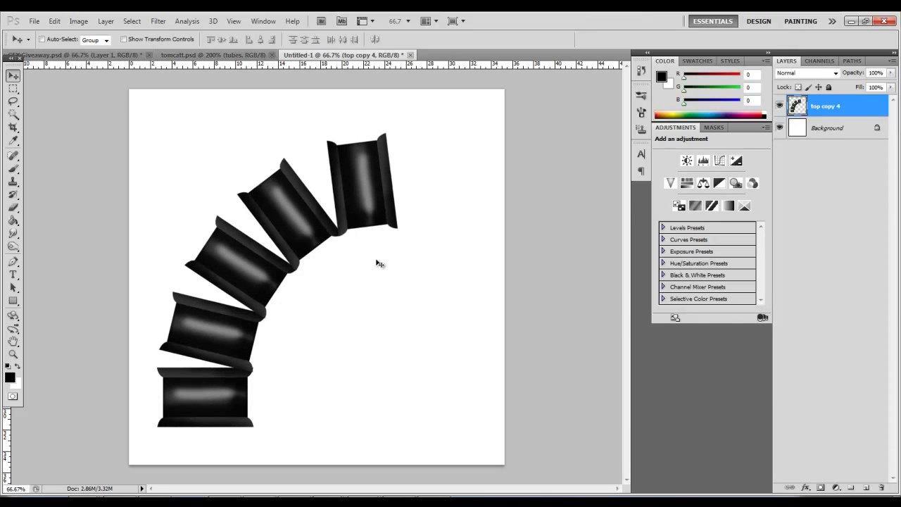
pyautogui.hotkey('ctrl', 't')
pyautogui.moveTo(465, 199); pyautogui.dragTo(470, 217)
pyautogui.press('v')
pyautogui.click(394, 202)
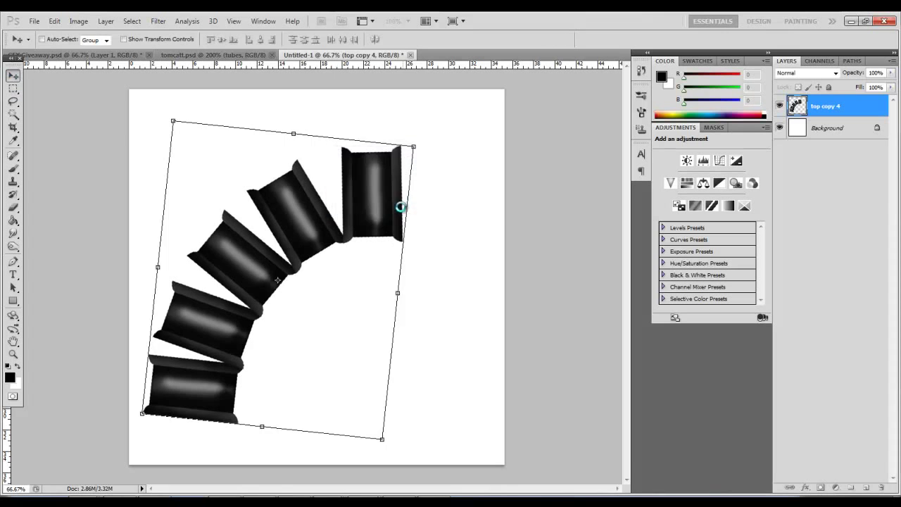
pyautogui.click(211, 55)
pyautogui.click(355, 55)
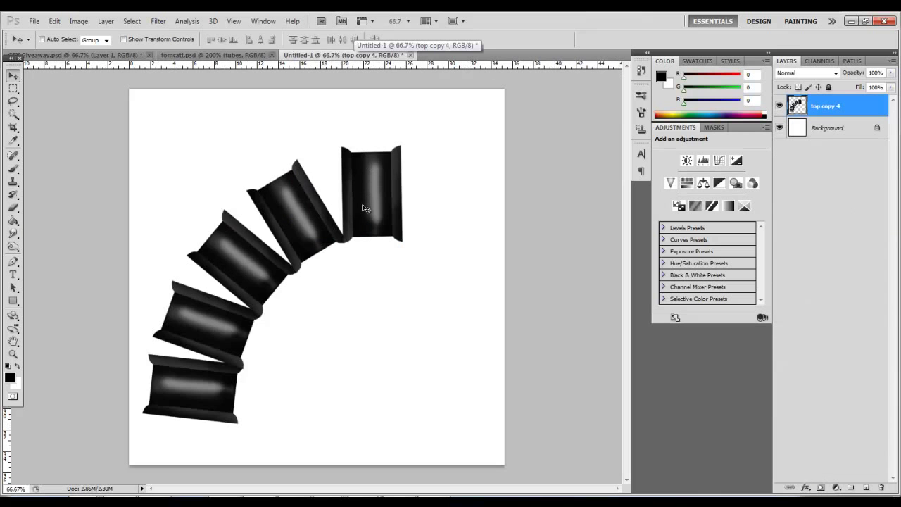
# Step: Set the Pen tool to shape mode with pure red fill, working from the Background layer
pyautogui.click(226, 55)
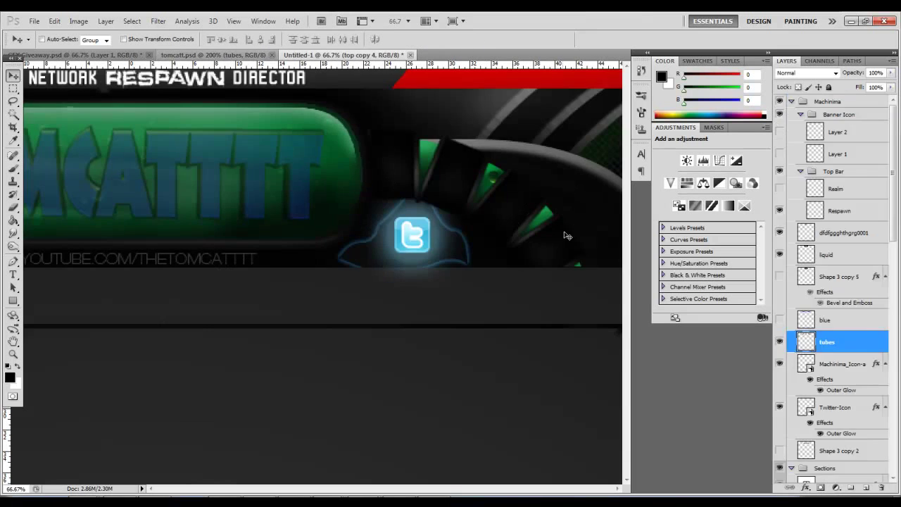
pyautogui.click(352, 56)
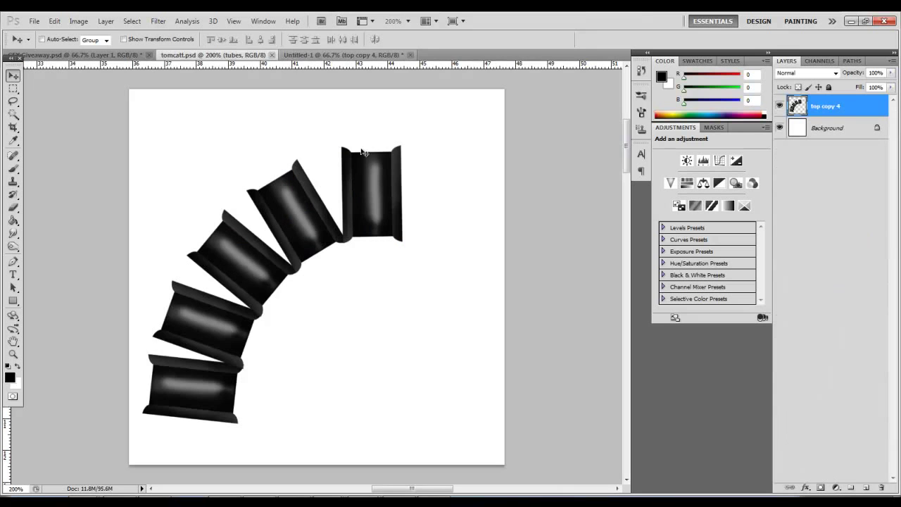
pyautogui.moveTo(14, 268); pyautogui.dragTo(49, 258)
pyautogui.click(389, 38)
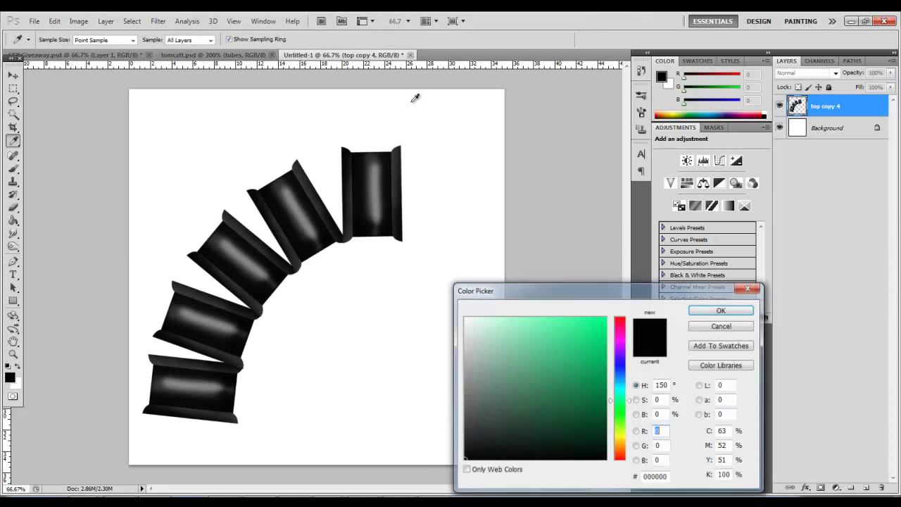
pyautogui.click(620, 318)
pyautogui.click(590, 323)
pyautogui.moveTo(590, 323); pyautogui.dragTo(606, 317)
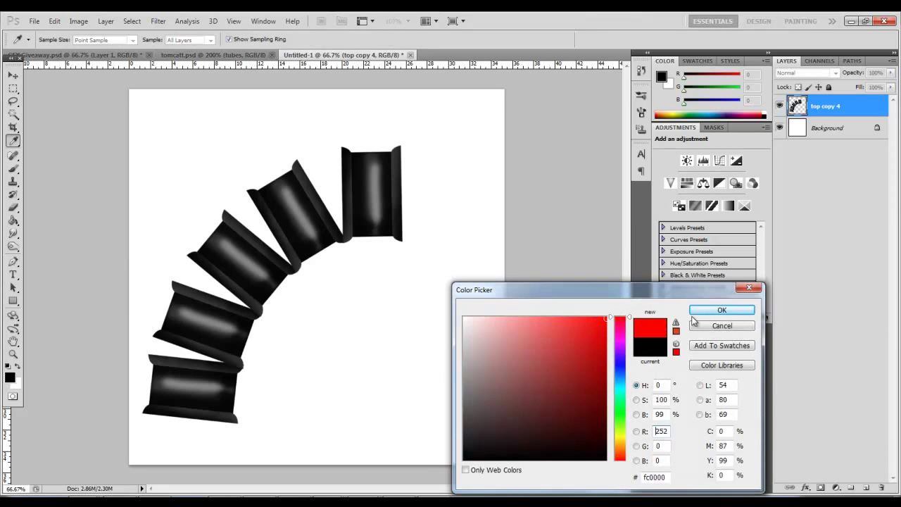
pyautogui.click(722, 309)
pyautogui.click(845, 131)
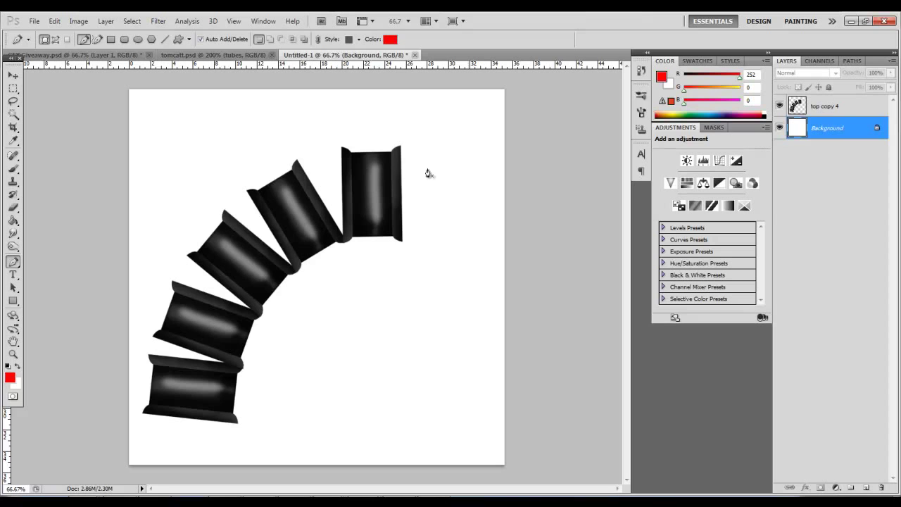
# Step: Draw a closed curved red band following the bend of the spool arc
pyautogui.click(426, 225)
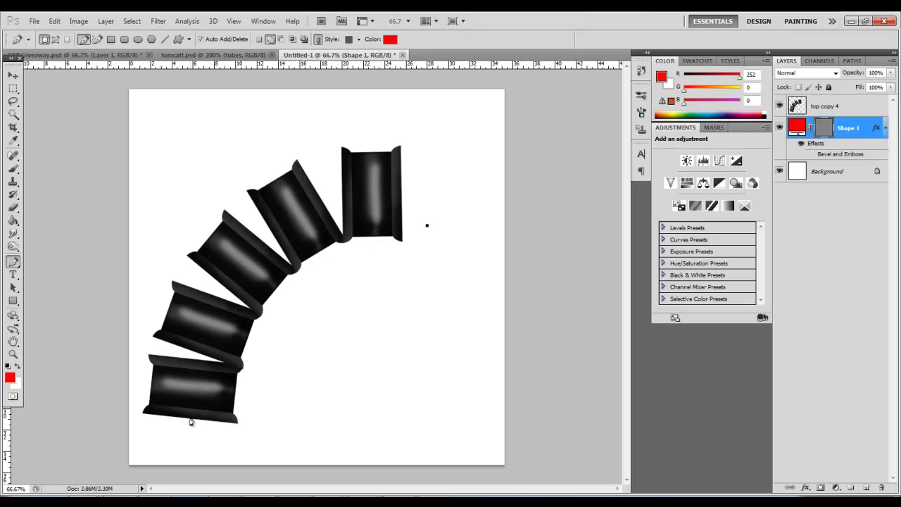
pyautogui.click(223, 432)
pyautogui.moveTo(228, 441); pyautogui.dragTo(235, 483)
pyautogui.hotkey('ctrl', 'z')
pyautogui.hotkey('ctrl', '-')
pyautogui.hotkey('ctrl', '-')
pyautogui.hotkey('ctrl', '-')
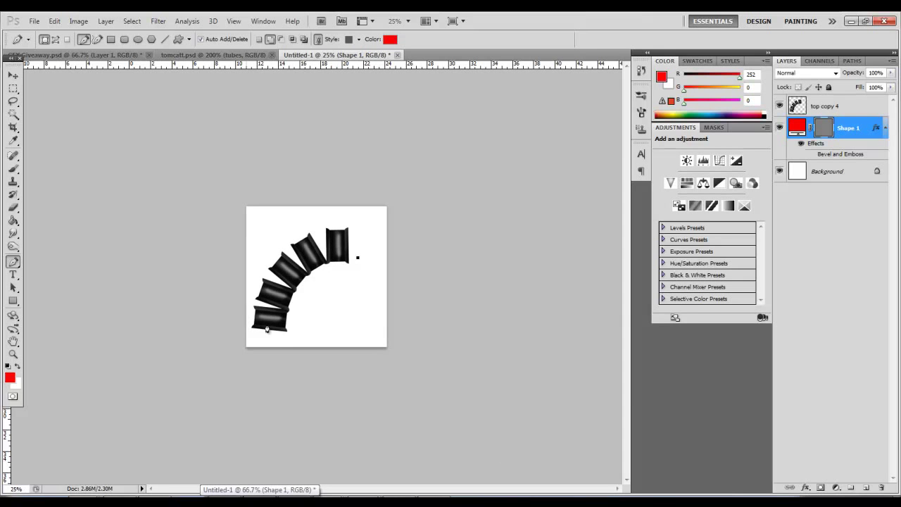
pyautogui.moveTo(281, 331); pyautogui.dragTo(275, 420)
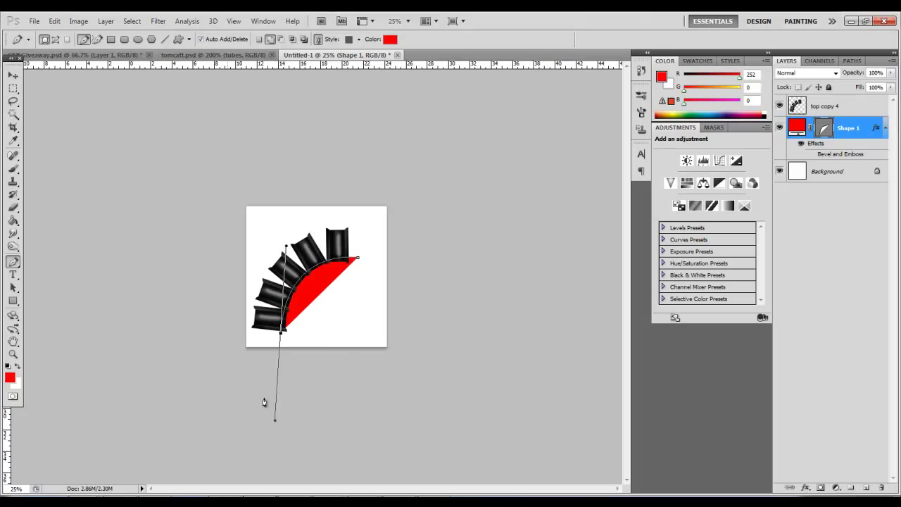
pyautogui.click(254, 331)
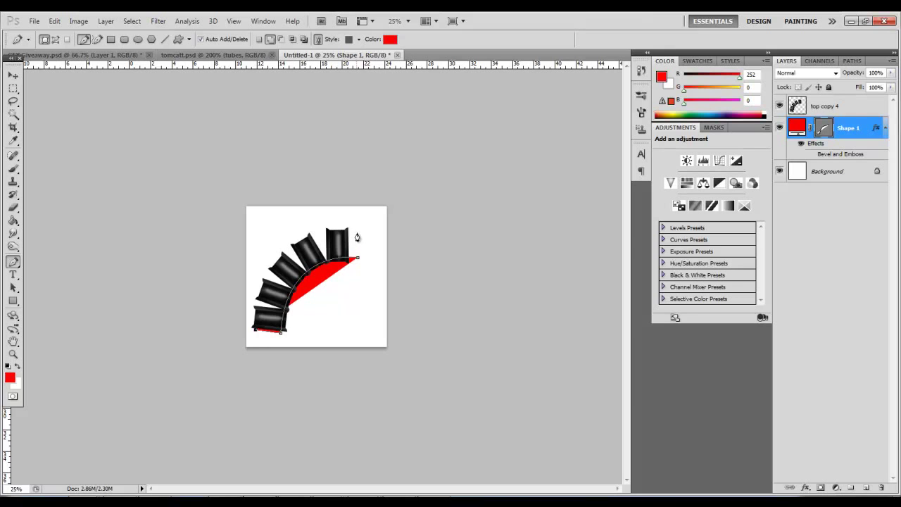
pyautogui.moveTo(358, 231); pyautogui.dragTo(455, 242)
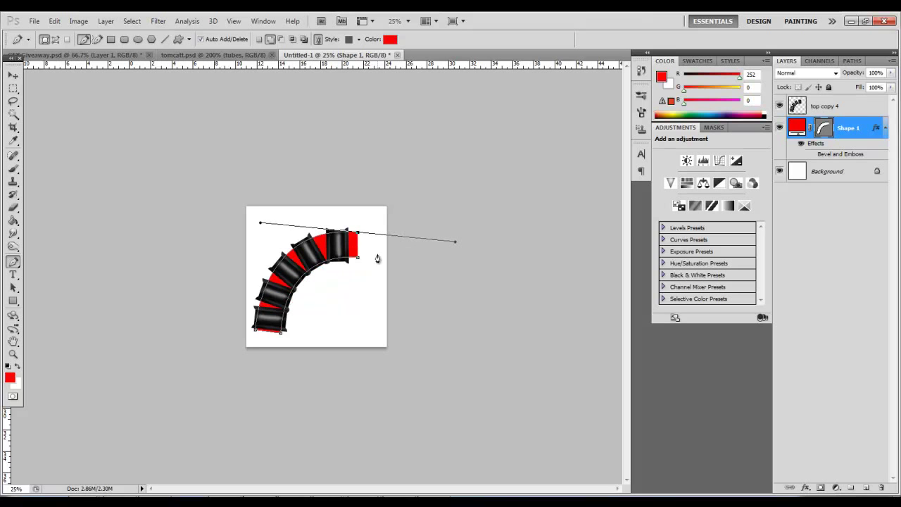
pyautogui.click(358, 235)
pyautogui.press('Return')
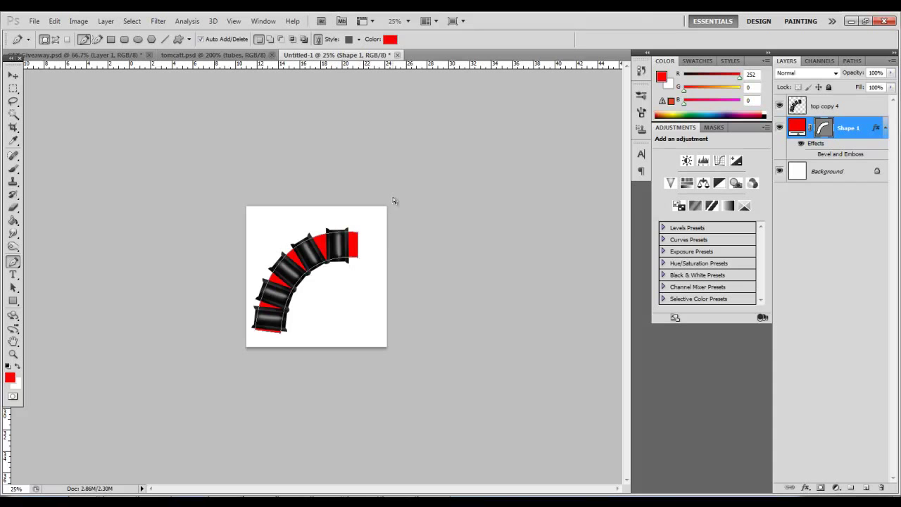
pyautogui.hotkey('ctrl', '+')
pyautogui.hotkey('ctrl', '+')
pyautogui.hotkey('ctrl', '+')
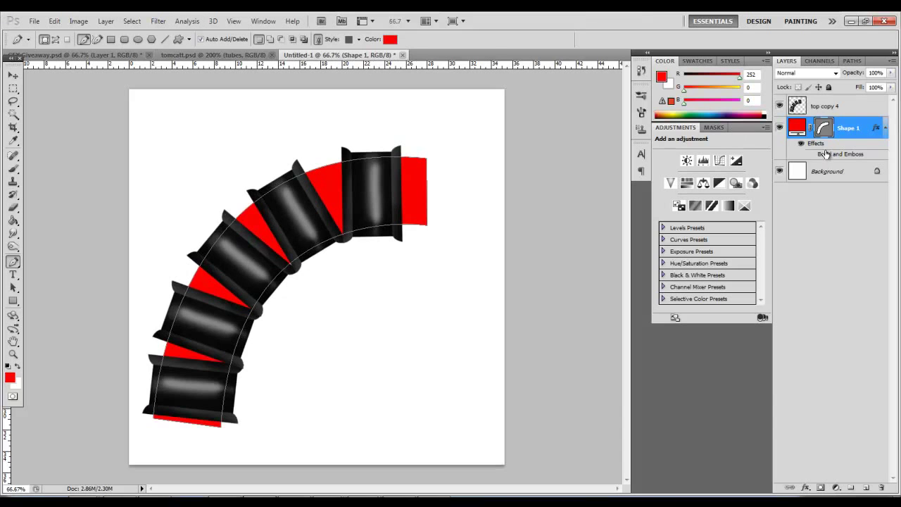
# Step: Reselect the red Shape 1 layer and compare with the tomcatt banner document
pyautogui.click(848, 176)
pyautogui.click(842, 129)
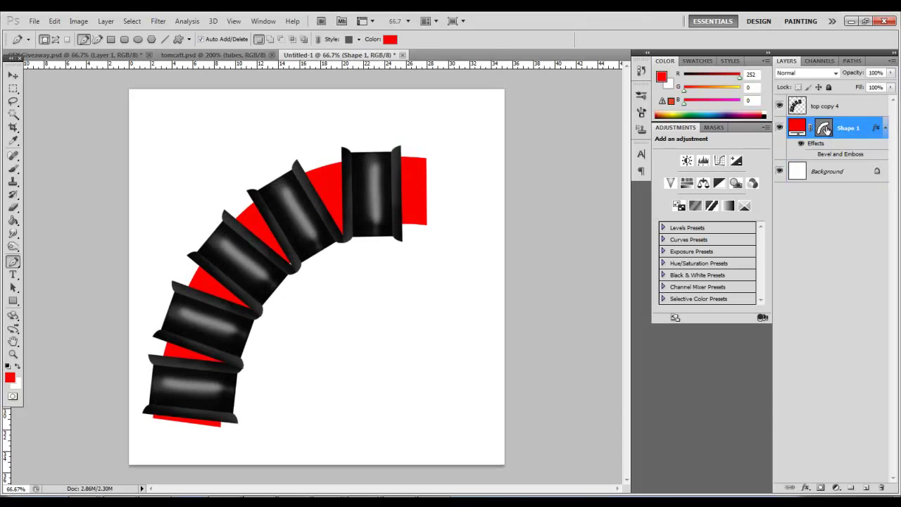
pyautogui.click(257, 55)
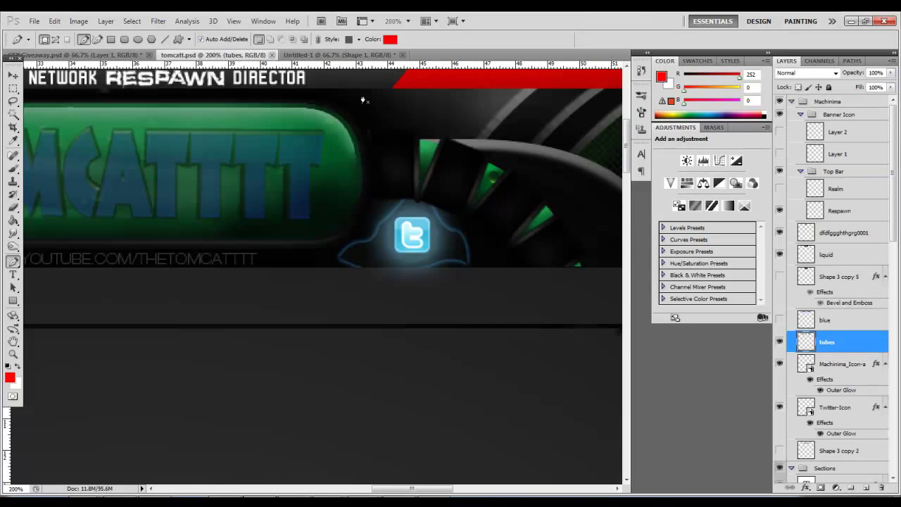
pyautogui.click(358, 56)
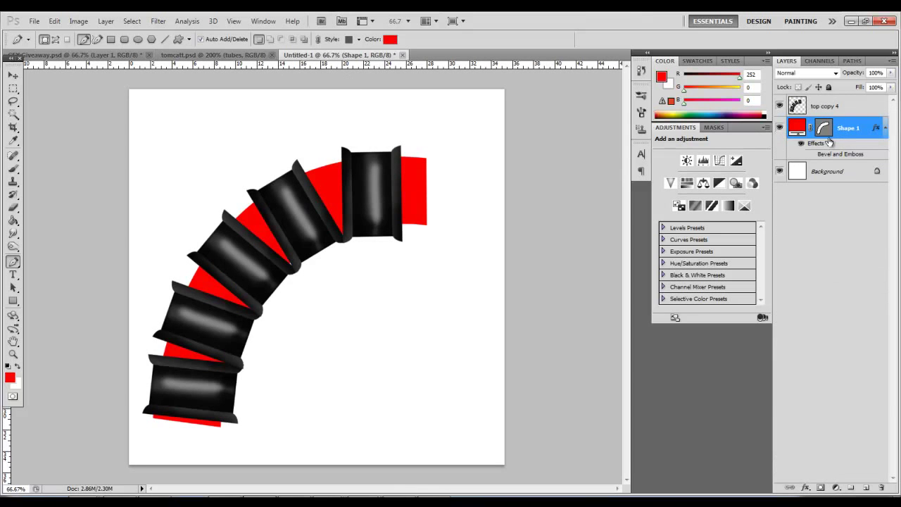
# Step: Rasterize the red Shape 1 layer and load its outline as a selection
pyautogui.rightClick(853, 134)
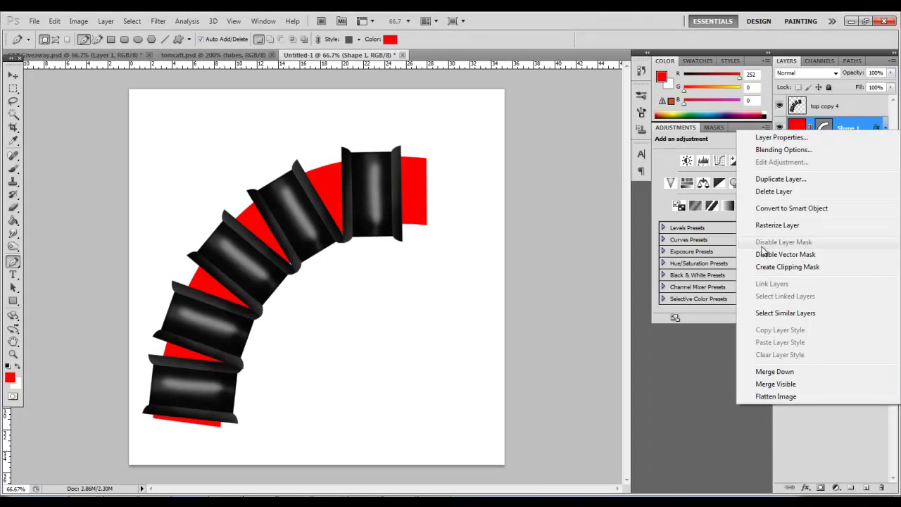
pyautogui.click(775, 225)
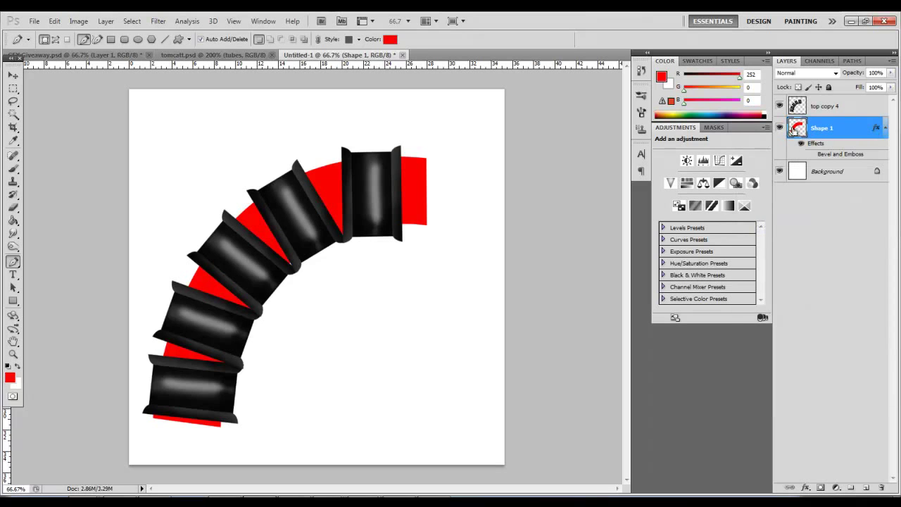
pyautogui.hotkey('ctrl', 'Return')
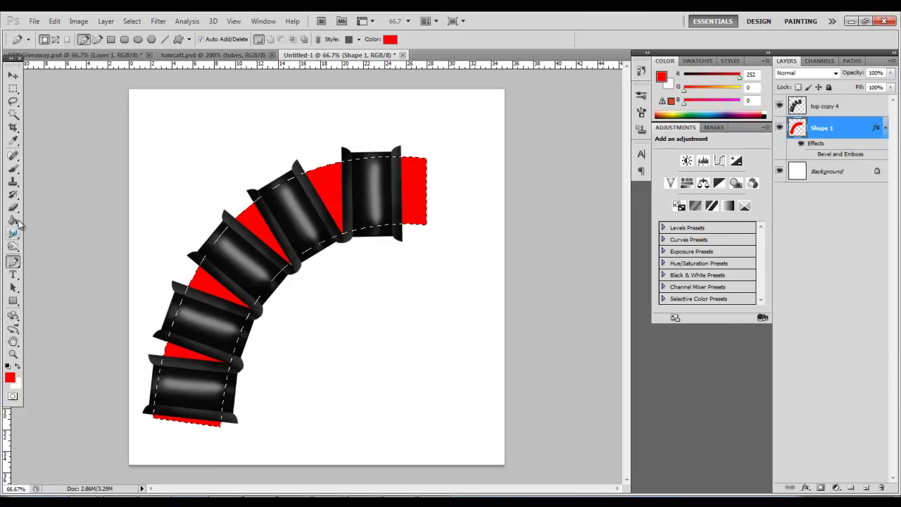
# Step: Pick a bright red and brush it over the tube band's edge
pyautogui.click(13, 140)
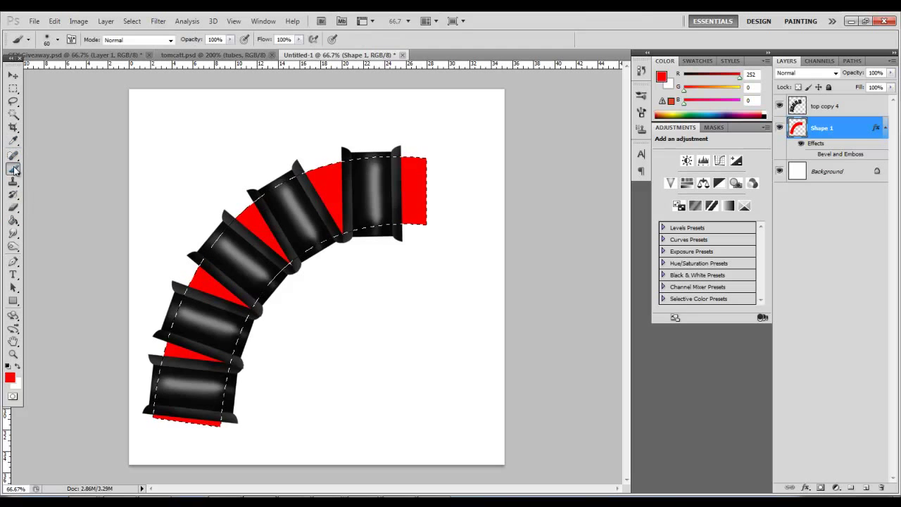
pyautogui.click(10, 378)
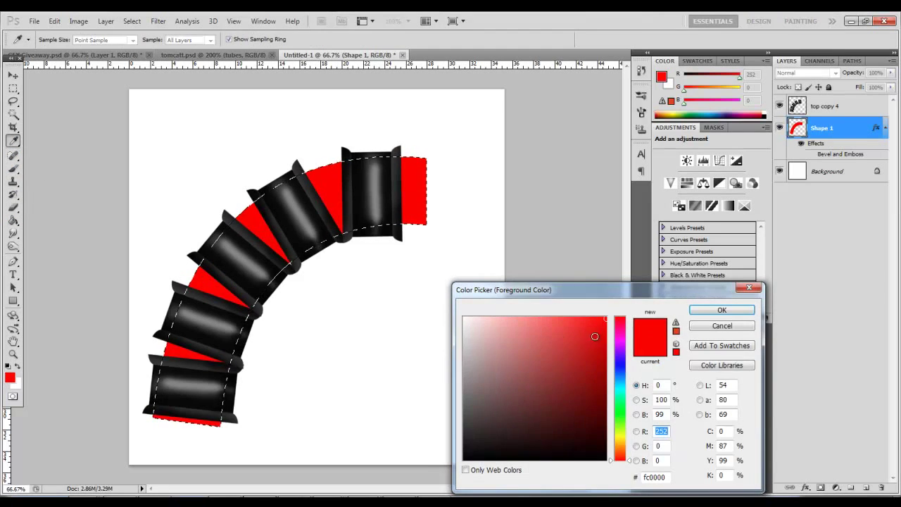
pyautogui.click(594, 336)
pyautogui.click(716, 311)
pyautogui.press('b')
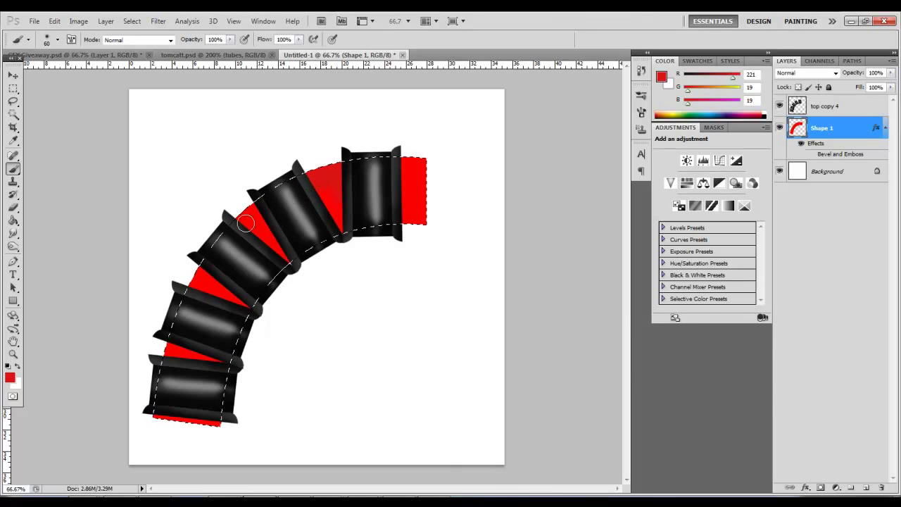
pyautogui.moveTo(190, 289)
pyautogui.mouseDown()
pyautogui.moveTo(212, 256)
pyautogui.moveTo(195, 281)
pyautogui.mouseUp()
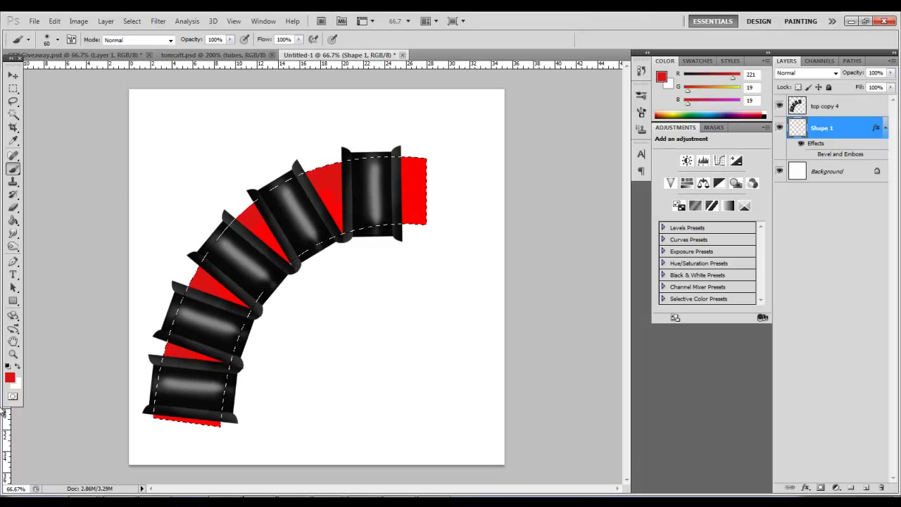
# Step: Paint progressively darker reds between the upper segments and on the band's right end
pyautogui.click(10, 377)
pyautogui.click(598, 363)
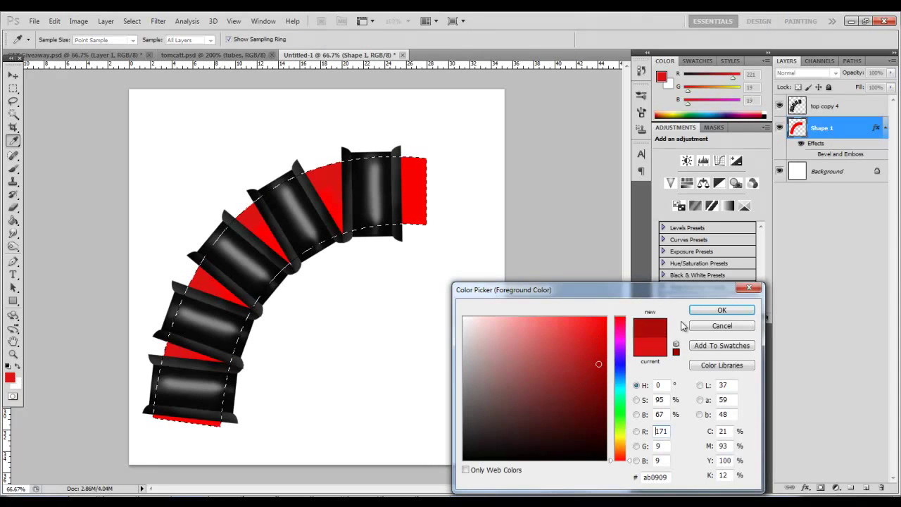
pyautogui.click(720, 310)
pyautogui.moveTo(333, 209)
pyautogui.mouseDown()
pyautogui.moveTo(333, 237)
pyautogui.moveTo(334, 211)
pyautogui.moveTo(319, 196)
pyautogui.moveTo(321, 225)
pyautogui.moveTo(267, 226)
pyautogui.moveTo(259, 259)
pyautogui.moveTo(279, 239)
pyautogui.moveTo(277, 266)
pyautogui.moveTo(282, 251)
pyautogui.moveTo(230, 295)
pyautogui.moveTo(227, 307)
pyautogui.moveTo(221, 286)
pyautogui.moveTo(247, 293)
pyautogui.moveTo(245, 337)
pyautogui.moveTo(200, 341)
pyautogui.moveTo(214, 393)
pyautogui.moveTo(215, 356)
pyautogui.mouseUp()
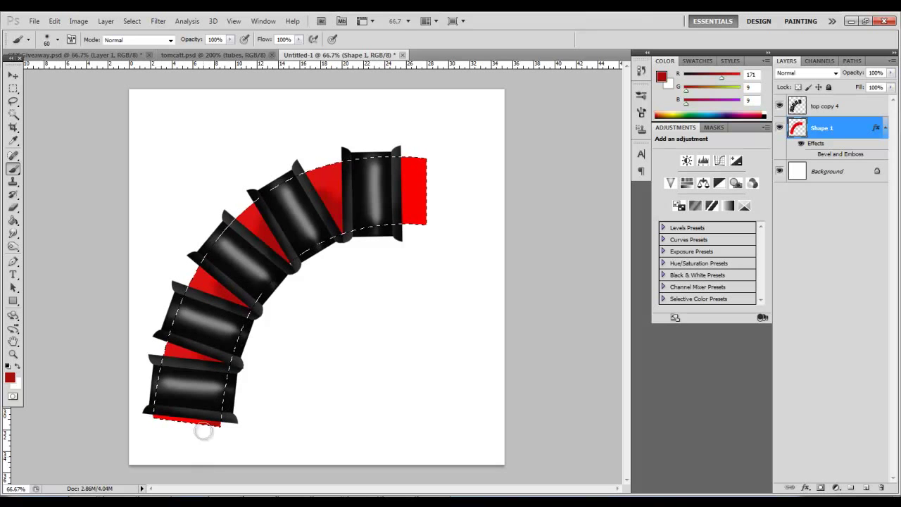
pyautogui.click(10, 379)
pyautogui.click(604, 403)
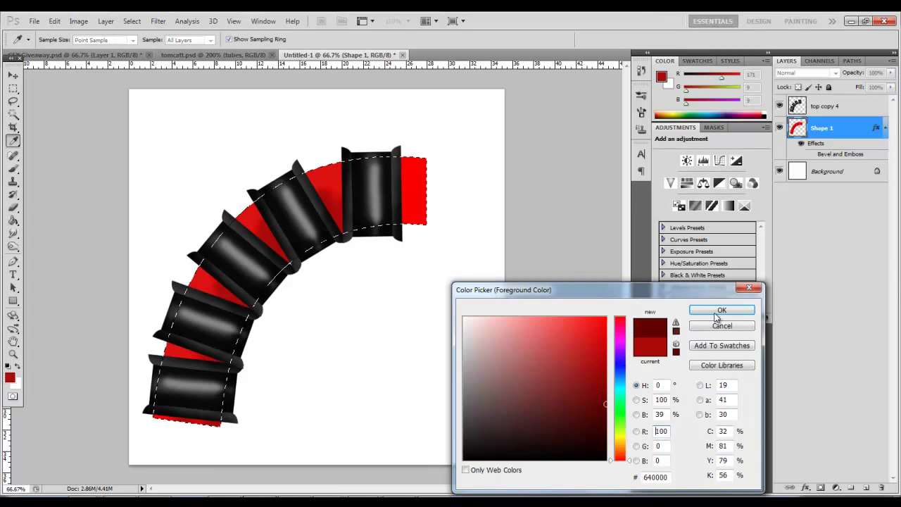
pyautogui.press('Return')
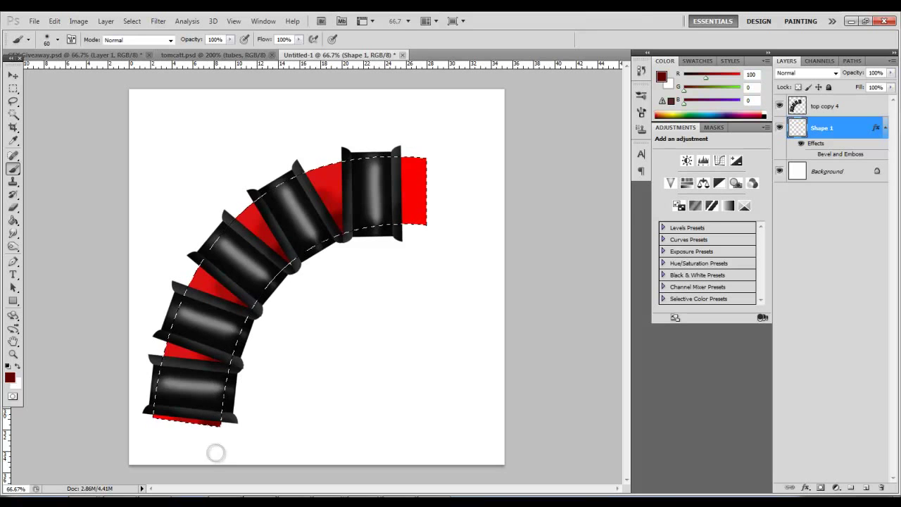
pyautogui.moveTo(428, 215); pyautogui.dragTo(398, 225)
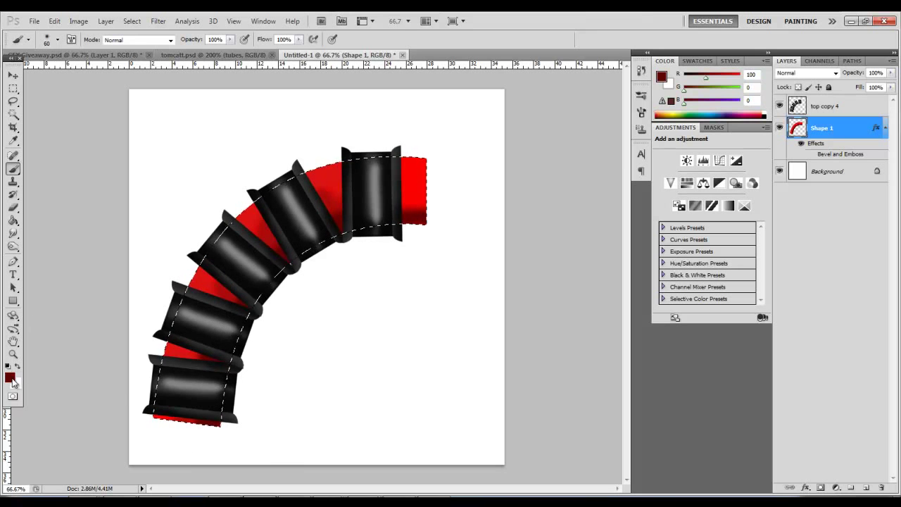
# Step: Set the foreground colour to near-black red 3c0000 (R 60)
pyautogui.click(10, 378)
pyautogui.write('60')
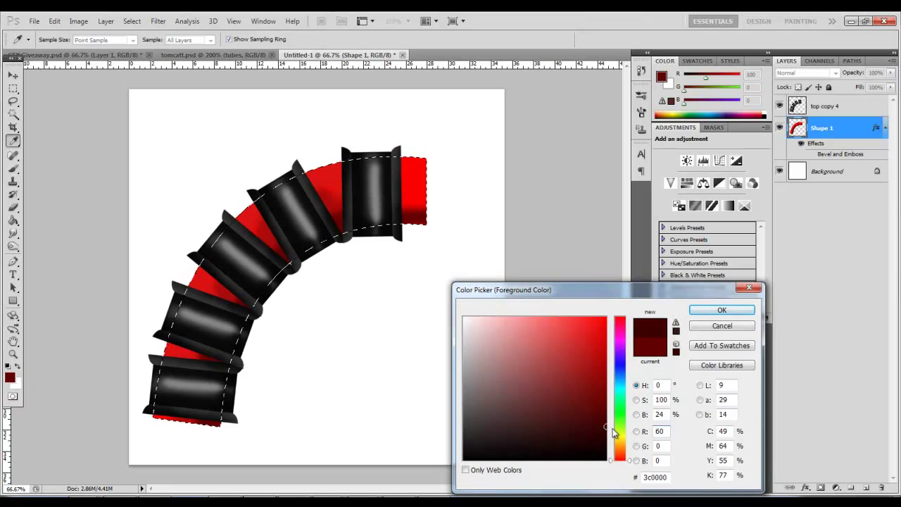
pyautogui.click(722, 310)
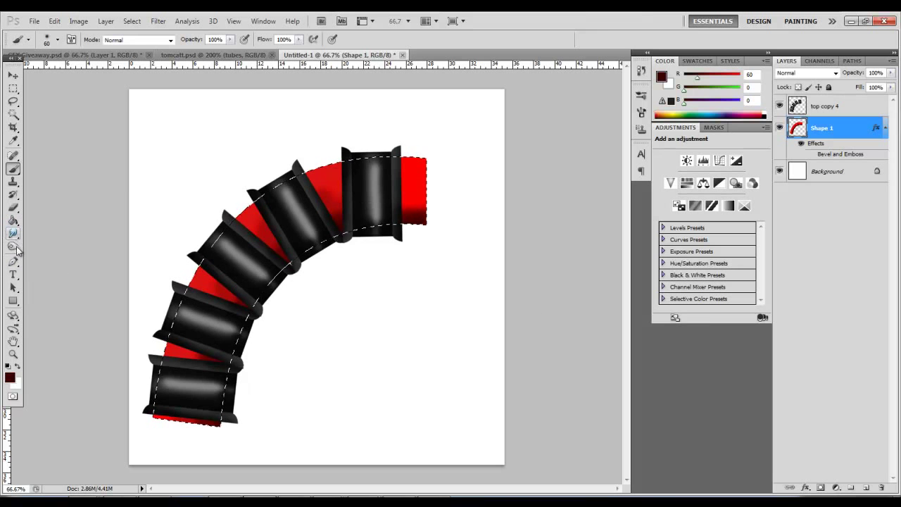
# Step: Burn shadows into the red band beside the upper, middle and lower pipe segments
pyautogui.click(13, 246)
pyautogui.click(49, 256)
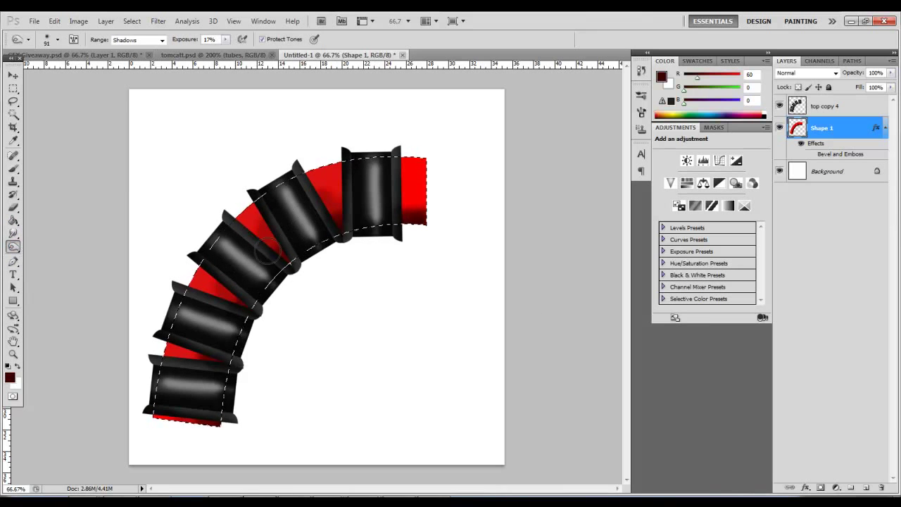
pyautogui.moveTo(227, 288); pyautogui.dragTo(238, 242)
pyautogui.moveTo(201, 338); pyautogui.dragTo(185, 419)
pyautogui.moveTo(336, 193); pyautogui.dragTo(308, 180)
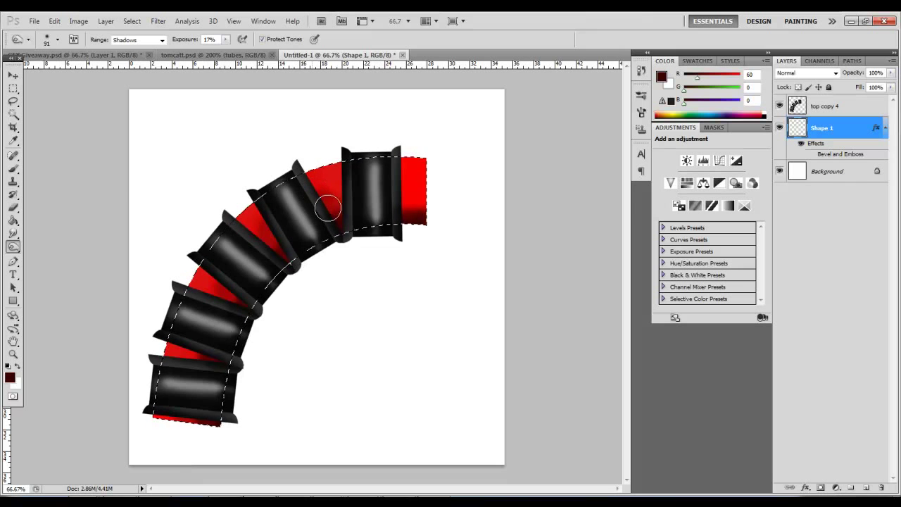
pyautogui.moveTo(300, 155); pyautogui.dragTo(262, 302)
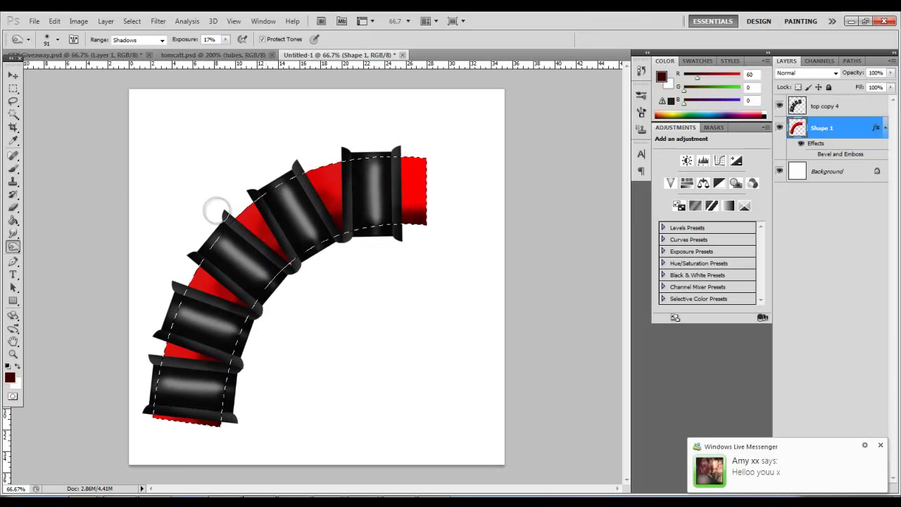
pyautogui.moveTo(215, 207)
pyautogui.mouseDown()
pyautogui.moveTo(242, 239)
pyautogui.moveTo(312, 266)
pyautogui.moveTo(365, 215)
pyautogui.moveTo(398, 202)
pyautogui.mouseUp()
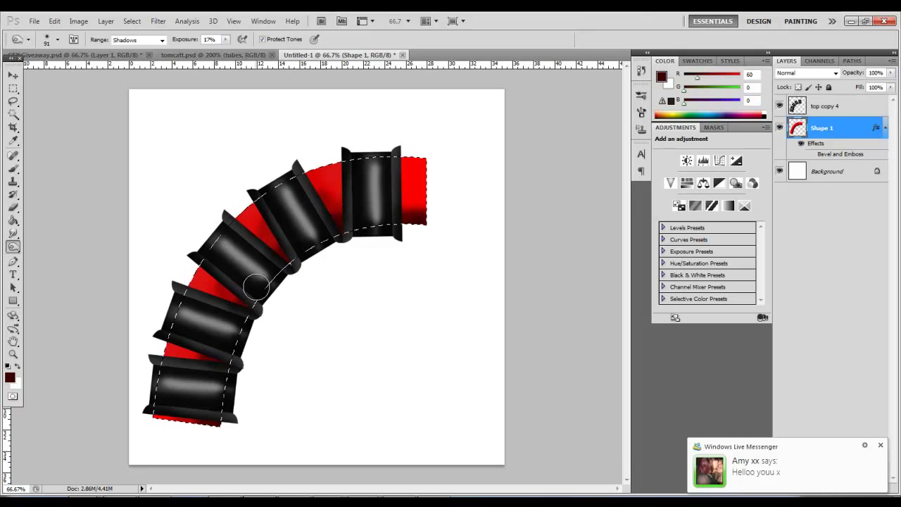
pyautogui.moveTo(238, 305)
pyautogui.mouseDown()
pyautogui.moveTo(146, 275)
pyautogui.moveTo(218, 304)
pyautogui.mouseUp()
pyautogui.moveTo(162, 370); pyautogui.dragTo(217, 375)
# Step: Dodge the tube's right end at 50% exposure, then drop the selection
pyautogui.click(12, 246)
pyautogui.click(45, 245)
pyautogui.moveTo(192, 247)
pyautogui.mouseDown()
pyautogui.moveTo(202, 275)
pyautogui.moveTo(206, 256)
pyautogui.moveTo(241, 221)
pyautogui.mouseUp()
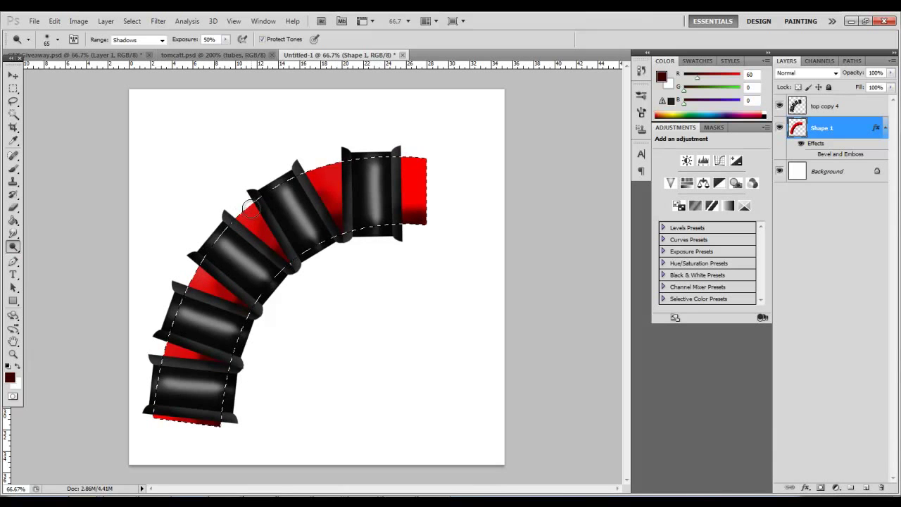
pyautogui.moveTo(349, 156); pyautogui.dragTo(419, 162)
pyautogui.moveTo(356, 149)
pyautogui.mouseDown()
pyautogui.moveTo(406, 164)
pyautogui.moveTo(387, 169)
pyautogui.moveTo(397, 164)
pyautogui.mouseUp()
pyautogui.moveTo(255, 234); pyautogui.dragTo(204, 384)
pyautogui.hotkey('ctrl', 'd')
pyautogui.moveTo(13, 89); pyautogui.dragTo(77, 88)
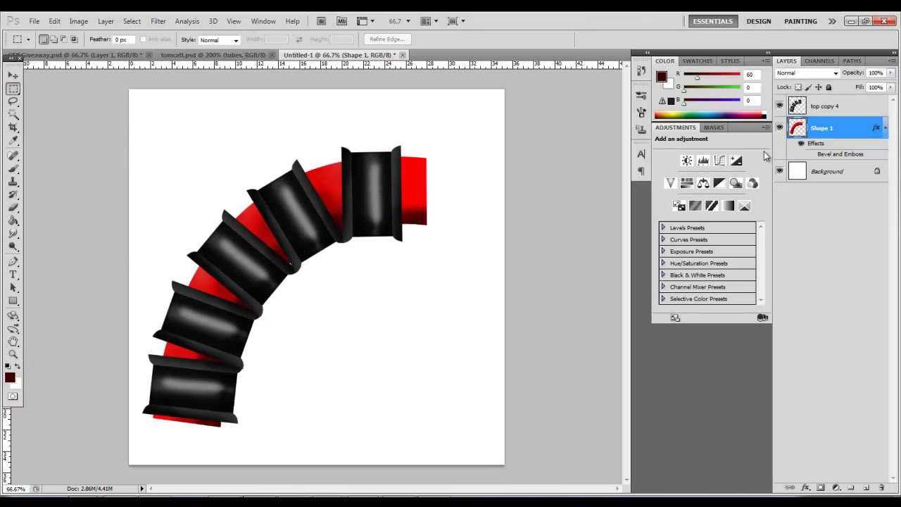
# Step: Duplicate the red Shape 1 layer
pyautogui.click(78, 20)
pyautogui.moveTo(196, 53)
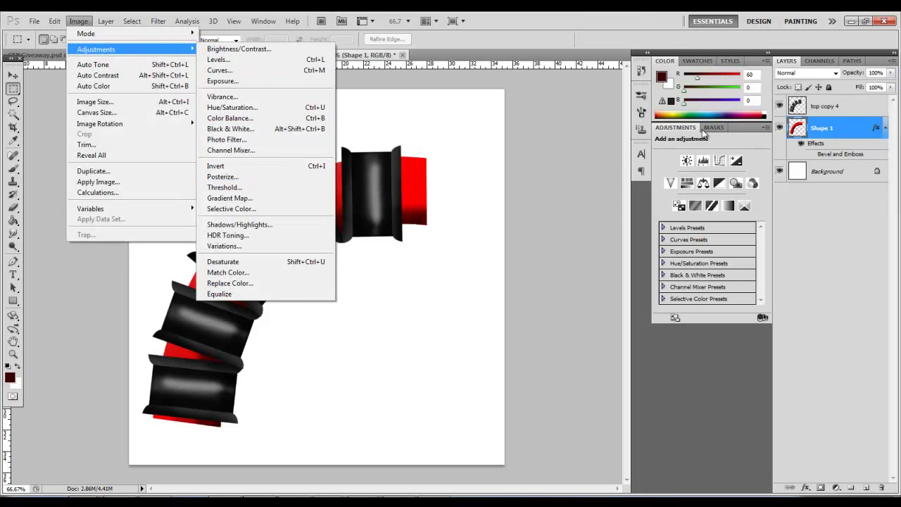
pyautogui.click(835, 129)
pyautogui.hotkey('ctrl', 'j')
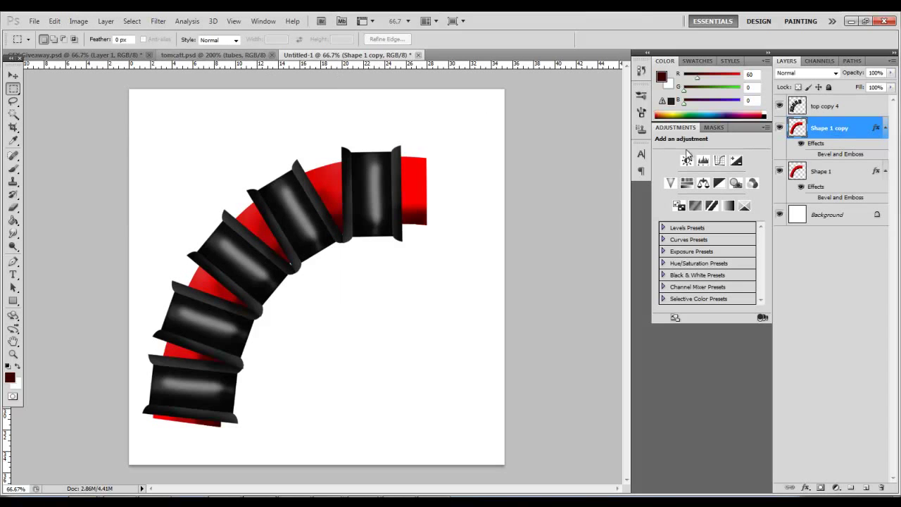
# Step: Darken the Shape 1 copy with a pulled-down Curves adjustment and lower its opacity to 43%
pyautogui.click(78, 21)
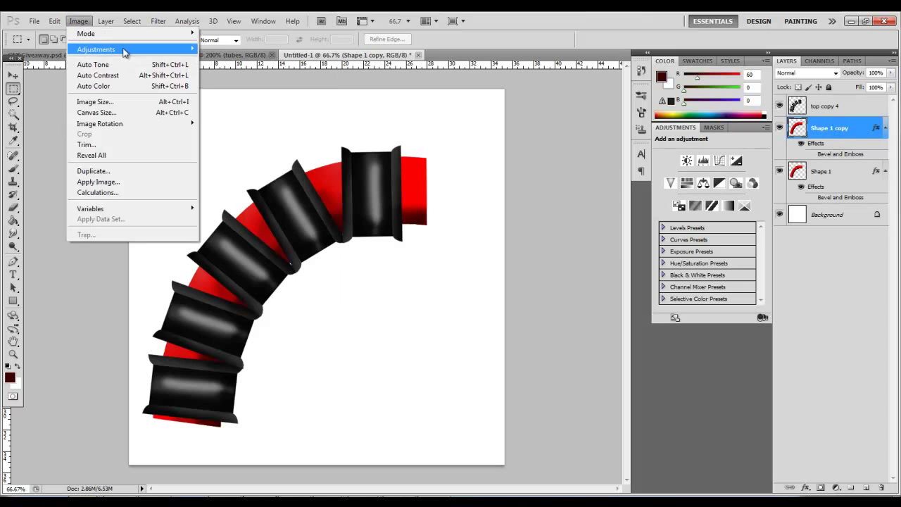
pyautogui.moveTo(124, 50)
pyautogui.click(218, 71)
pyautogui.moveTo(655, 247); pyautogui.dragTo(676, 260)
pyautogui.click(822, 105)
pyautogui.moveTo(890, 72); pyautogui.dragTo(860, 88)
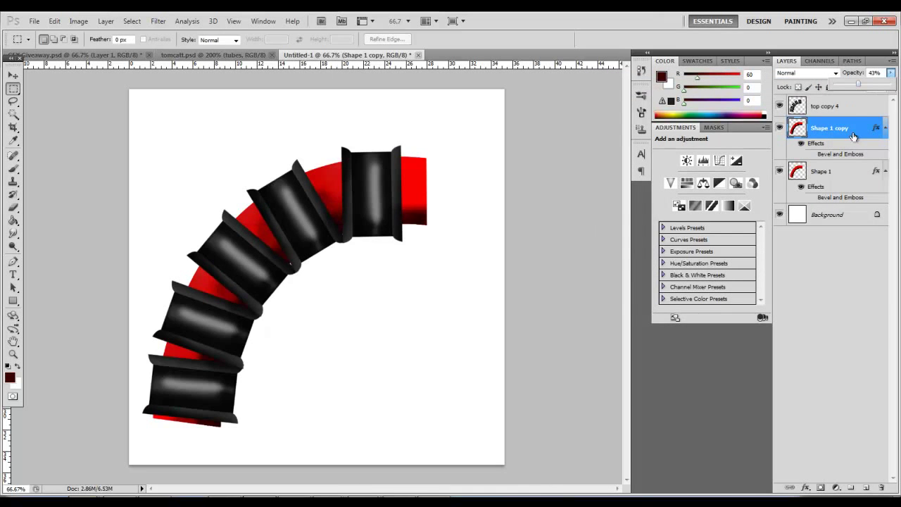
# Step: Set the original Shape 1 layer's opacity to 97%
pyautogui.click(837, 173)
pyautogui.click(891, 74)
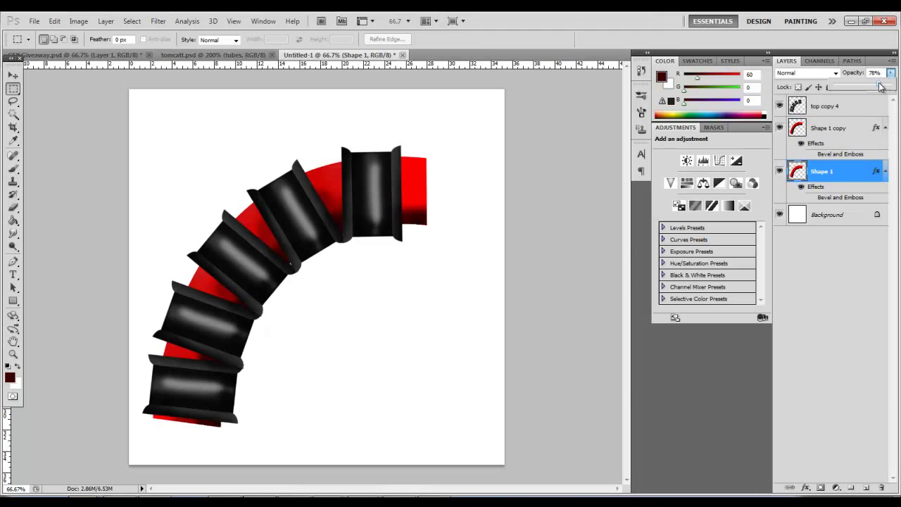
pyautogui.moveTo(885, 85); pyautogui.dragTo(891, 88)
pyautogui.click(822, 144)
pyautogui.click(811, 140)
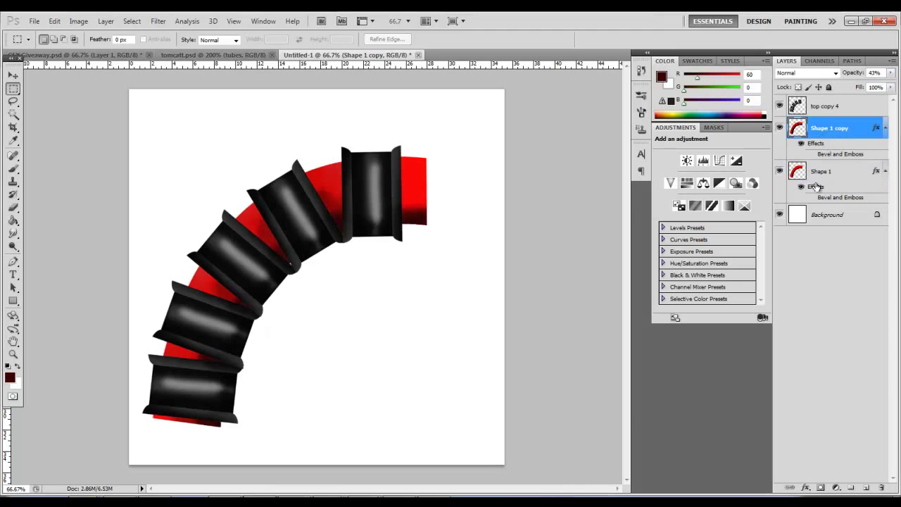
pyautogui.click(816, 178)
pyautogui.click(156, 21)
# Step: Apply a Gaussian Blur to Shape 1 to soften the red band's edges
pyautogui.moveTo(188, 125)
pyautogui.click(307, 167)
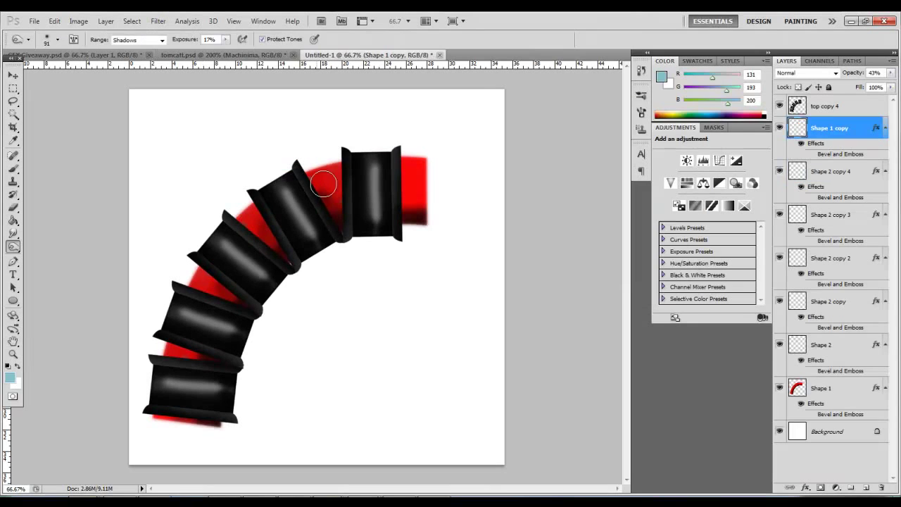
pyautogui.moveTo(323, 184)
pyautogui.mouseDown()
pyautogui.moveTo(376, 191)
pyautogui.moveTo(397, 207)
pyautogui.mouseUp()
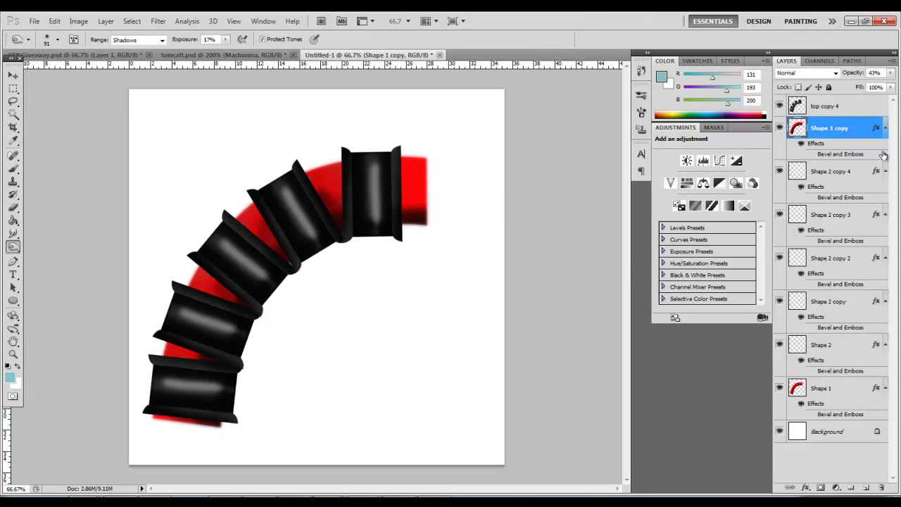
# Step: Select all pipe layers except Background, move them down, and start Free Transform to enlarge them
pyautogui.click(844, 110)
pyautogui.keyDown('shift'); pyautogui.click(820, 430); pyautogui.keyUp('shift')
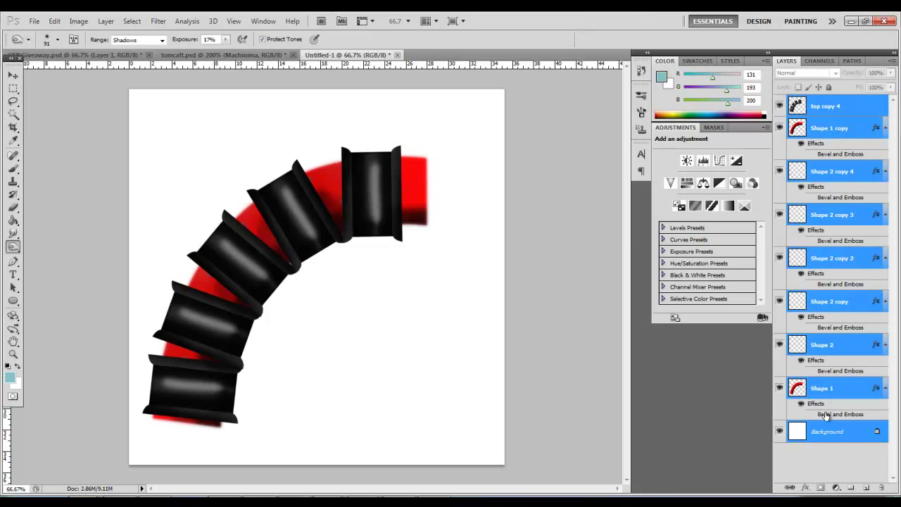
pyautogui.keyDown('ctrl'); pyautogui.click(831, 429); pyautogui.keyUp('ctrl')
pyautogui.press('v')
pyautogui.moveTo(221, 170); pyautogui.dragTo(218, 194)
pyautogui.hotkey('ctrl', 't')
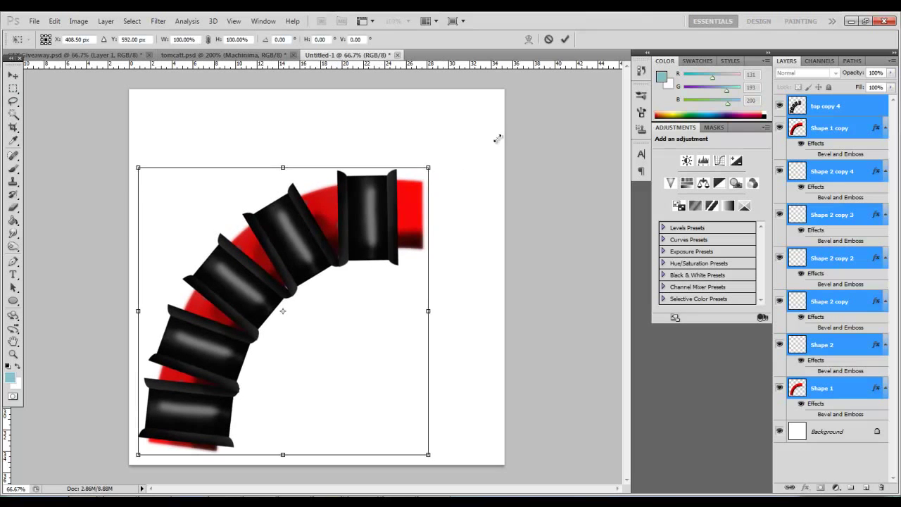